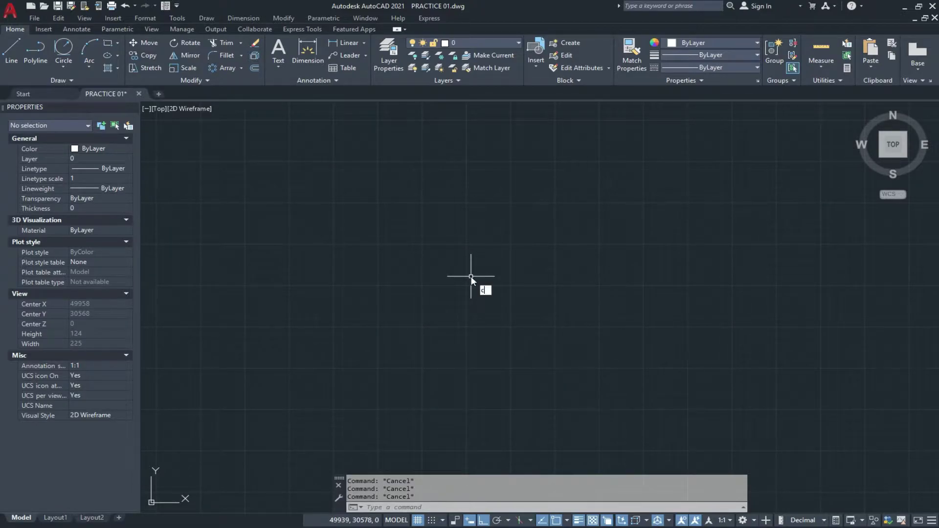
# Draw a circle of diameter 46 in the middle of the empty drawing area
pyautogui.press('Return')
pyautogui.click(478, 265)
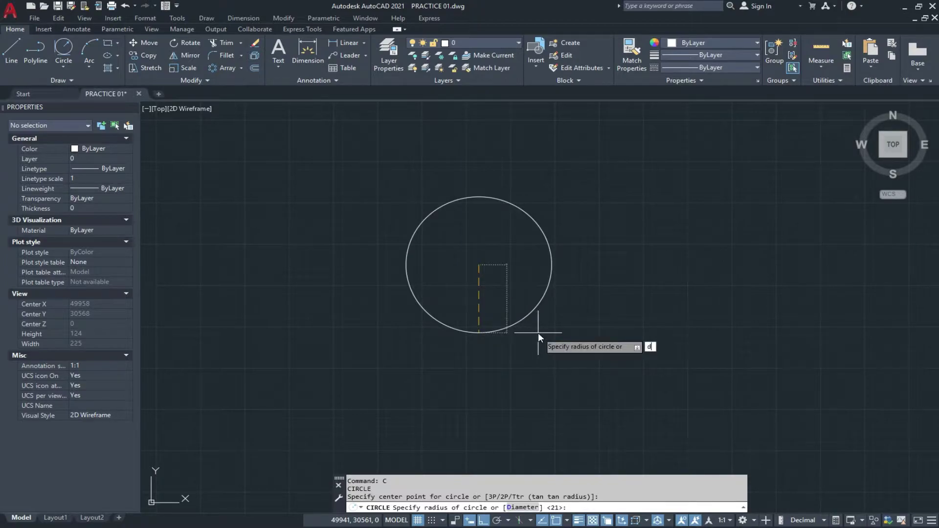
pyautogui.press('Return')
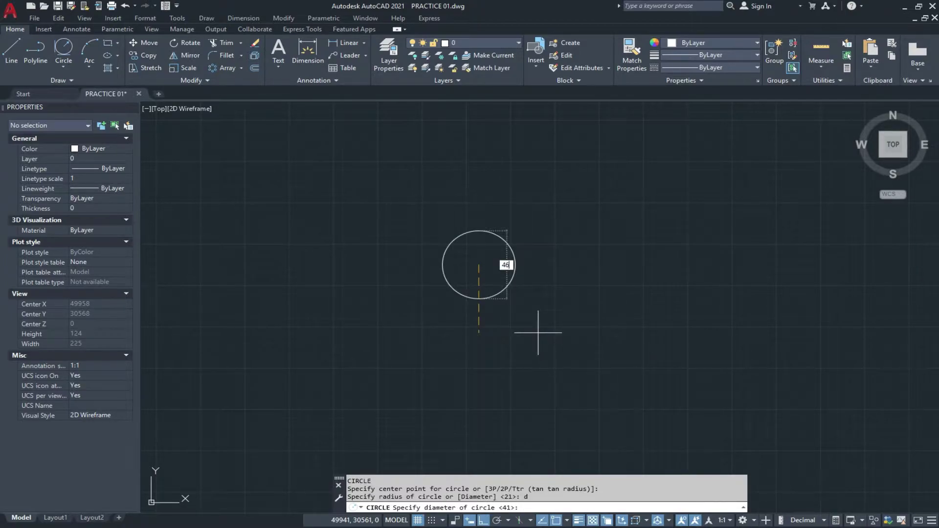
pyautogui.press('Return')
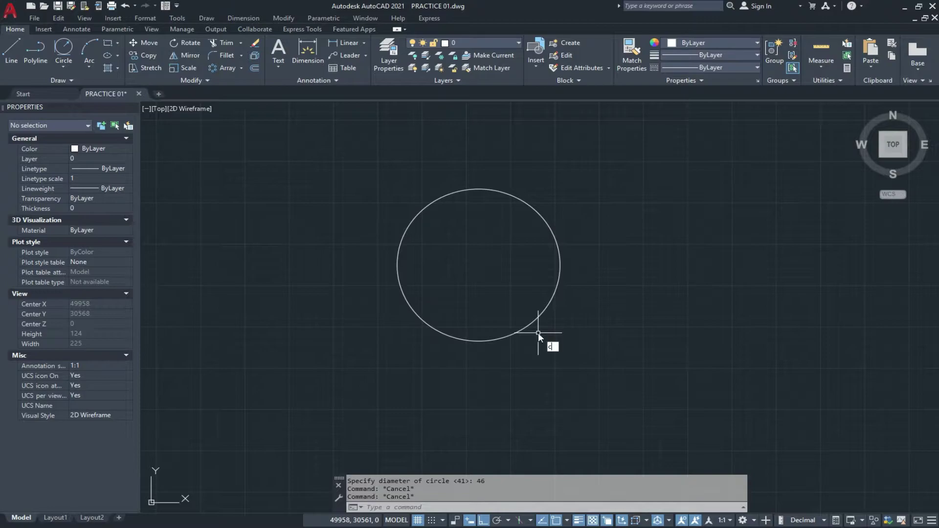
# Draw a second circle of diameter 41 concentric with the first one
pyautogui.press('Return')
pyautogui.scroll(3, 558, 264)
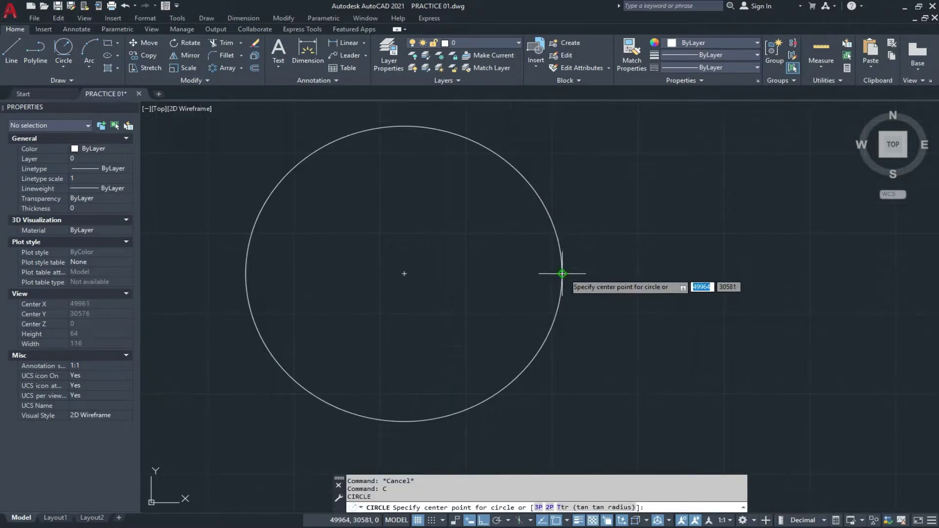
pyautogui.click(404, 274)
pyautogui.scroll(1, 485, 336)
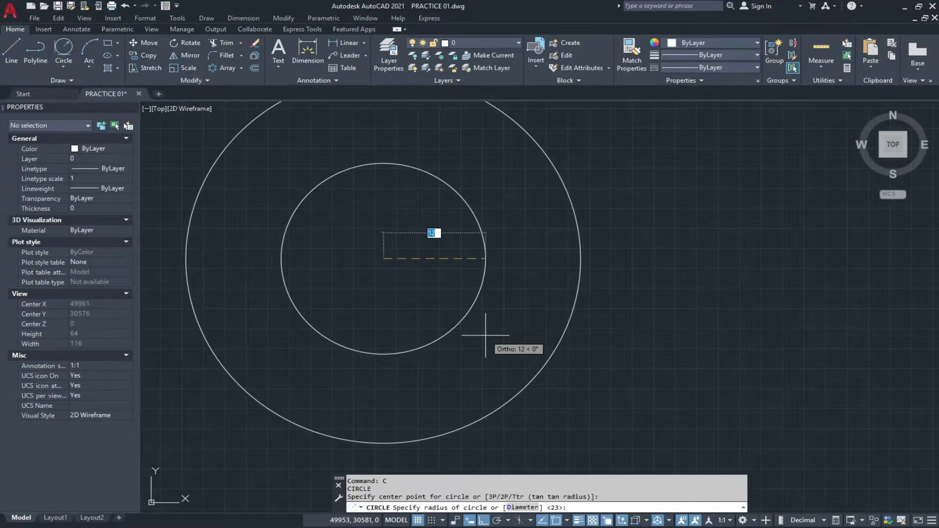
pyautogui.write('d')
pyautogui.press('Return')
pyautogui.press('Return')
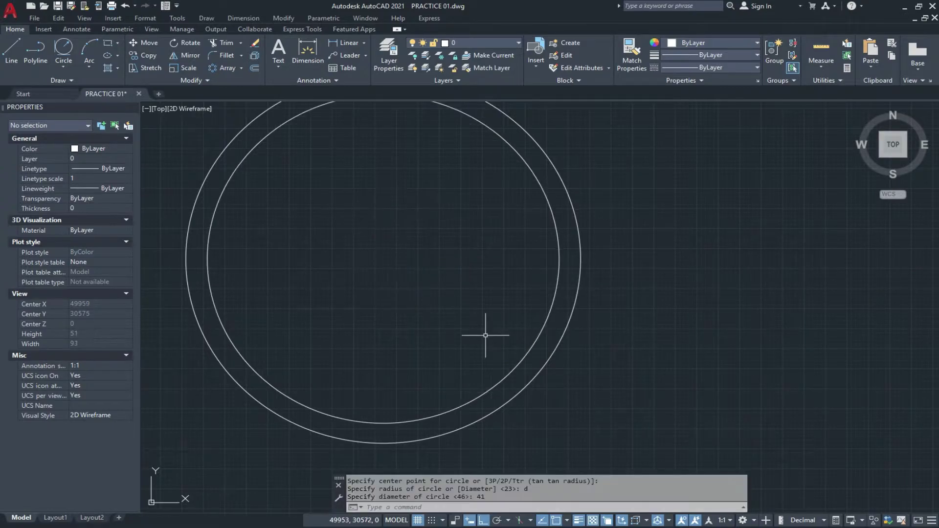
# Draw a horizontal line across the outer circle from its left quadrant to its right quadrant
pyautogui.scroll(-2, 483, 334)
pyautogui.moveTo(483, 346); pyautogui.dragTo(484, 341, button='middle')
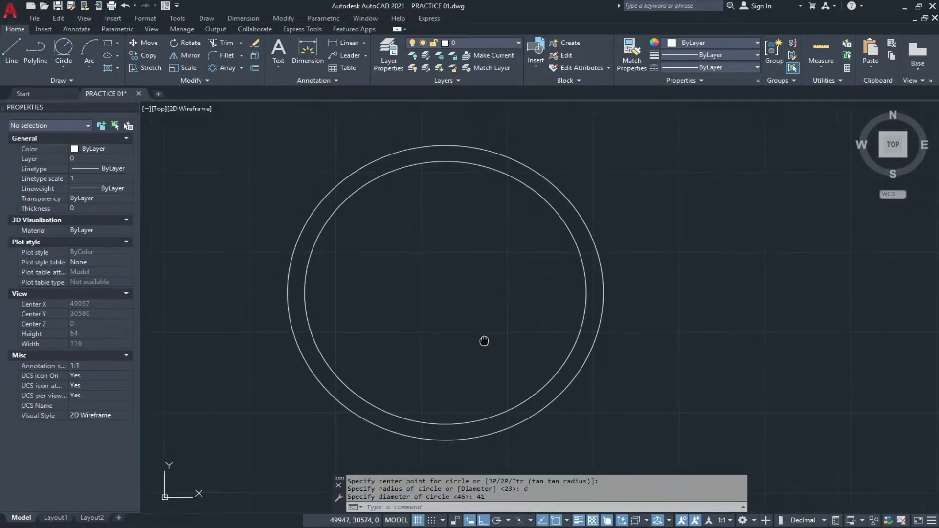
pyautogui.write('l')
pyautogui.press('Return')
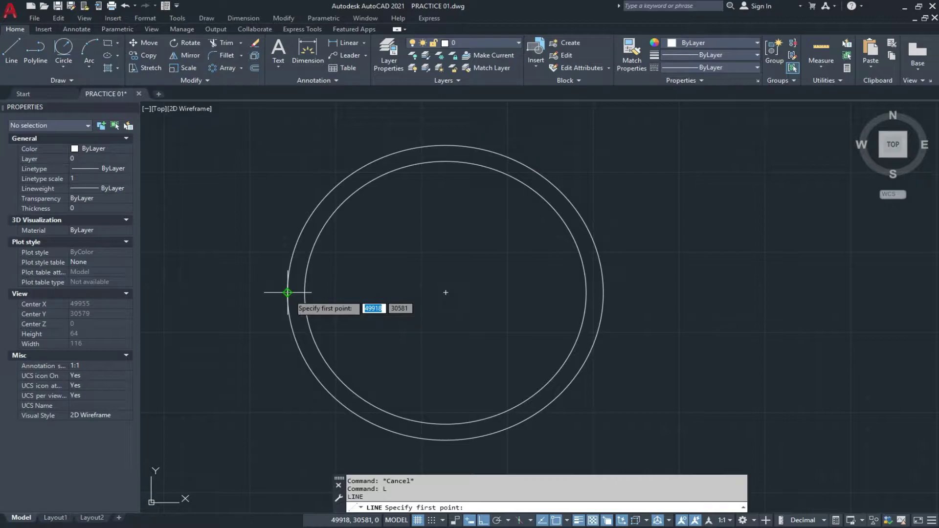
pyautogui.click(287, 293)
pyautogui.click(604, 293)
pyautogui.press('Escape')
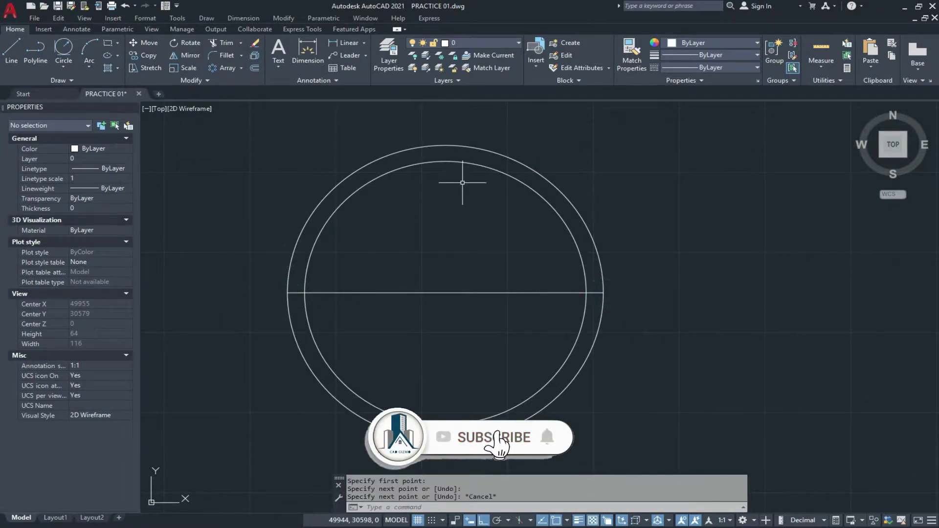
# Draw a vertical line across the outer circle from its top quadrant to its bottom quadrant
pyautogui.press('Return')
pyautogui.click(445, 145)
pyautogui.click(446, 440)
pyautogui.press('Escape')
# Move the horizontal and vertical lines to the Projection layer
pyautogui.click(457, 283)
pyautogui.click(420, 310)
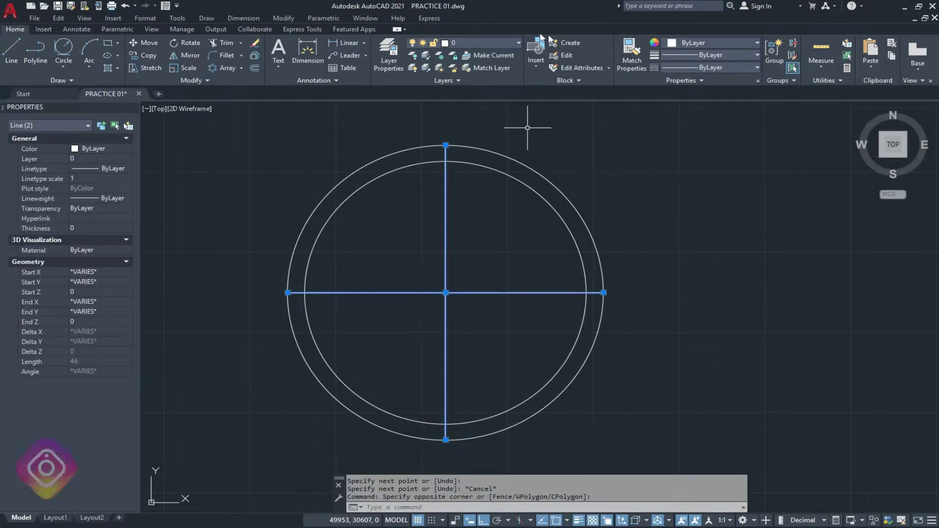
pyautogui.click(481, 43)
pyautogui.click(483, 77)
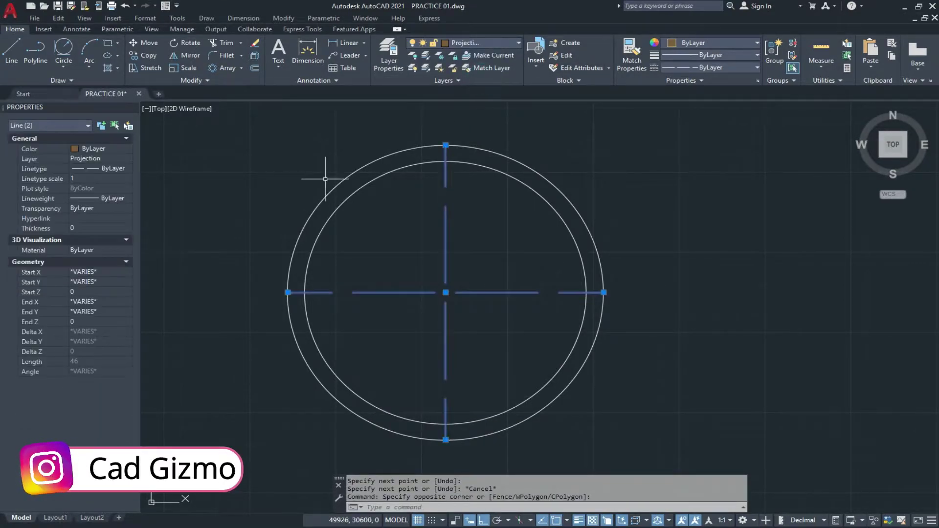
# Reduce the linetype scale of the two centre lines to a fraction of one for a finer dash pattern
pyautogui.click(99, 179)
pyautogui.write('0.')
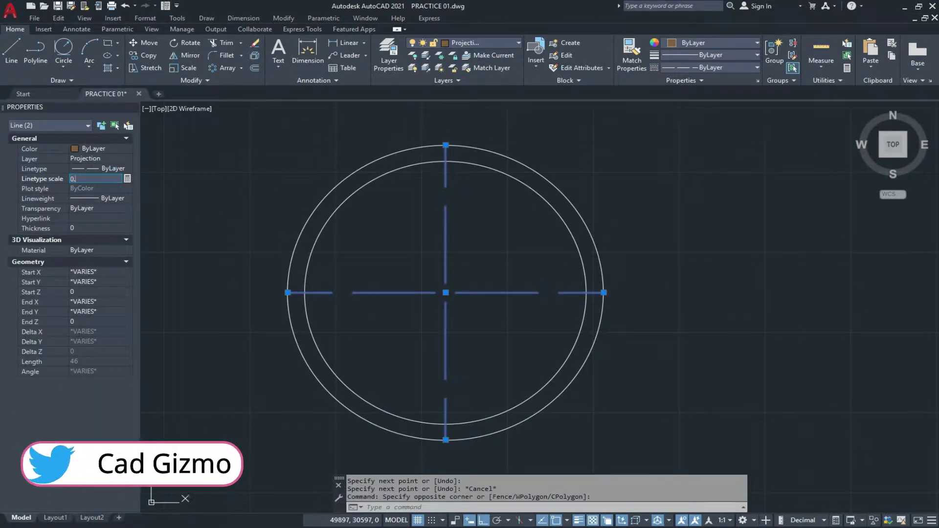
pyautogui.write('5')
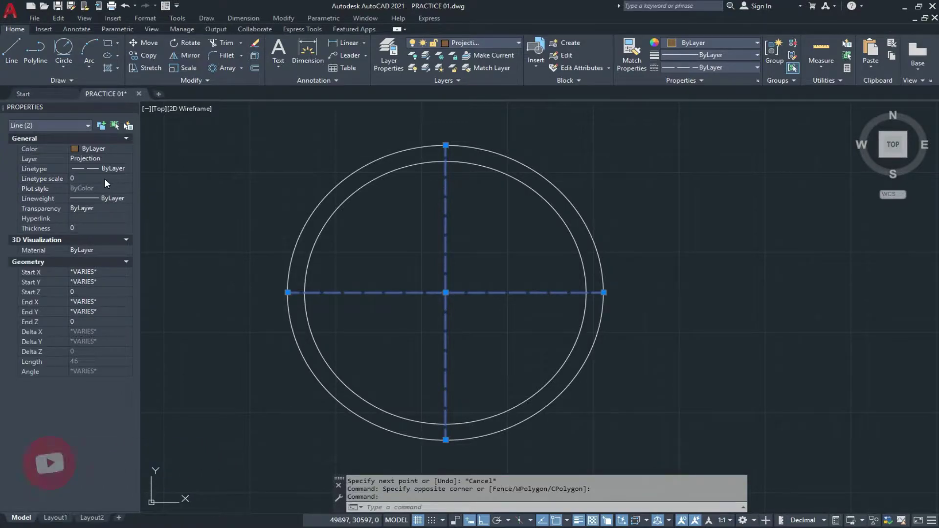
pyautogui.press('Return')
pyautogui.press('Escape')
pyautogui.press('Escape')
# Draw a circle of radius 10 centred on the intersection of the two centre lines
pyautogui.moveTo(401, 247); pyautogui.dragTo(472, 262, button='middle')
pyautogui.press('Return')
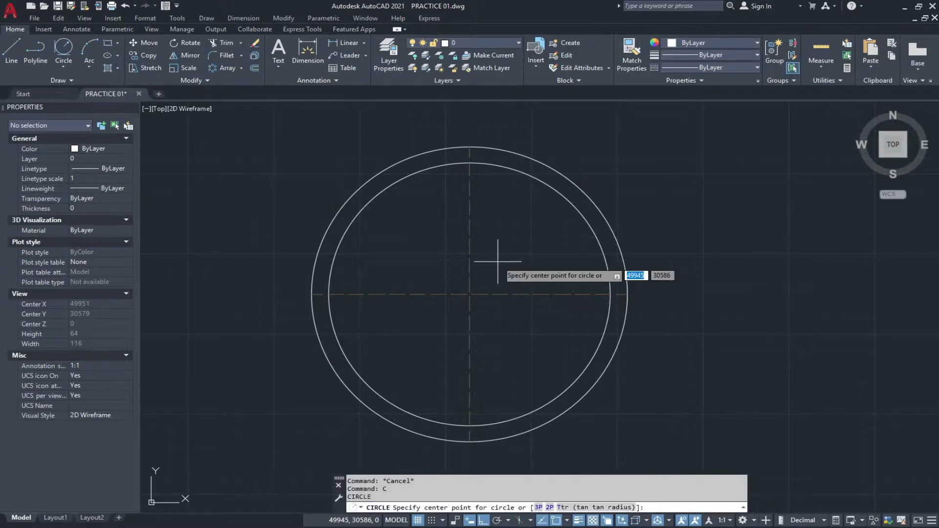
pyautogui.click(468, 295)
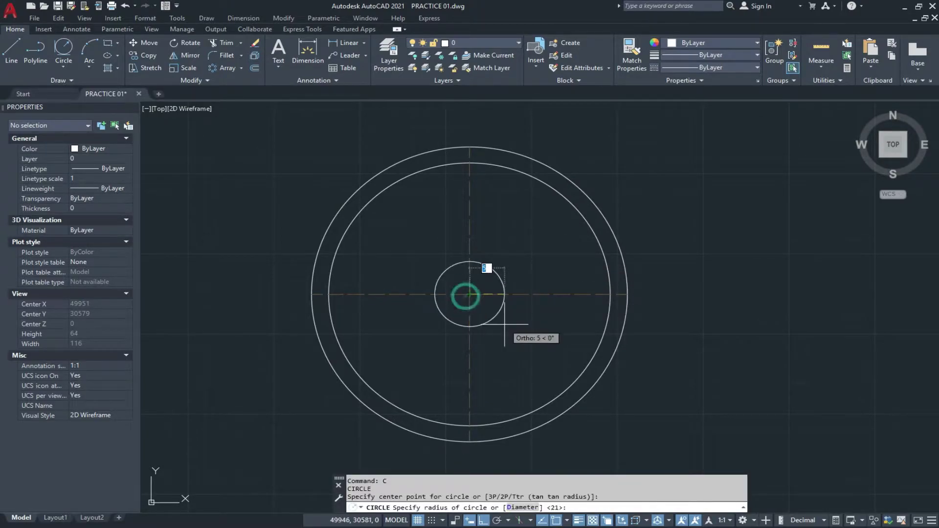
pyautogui.write('10')
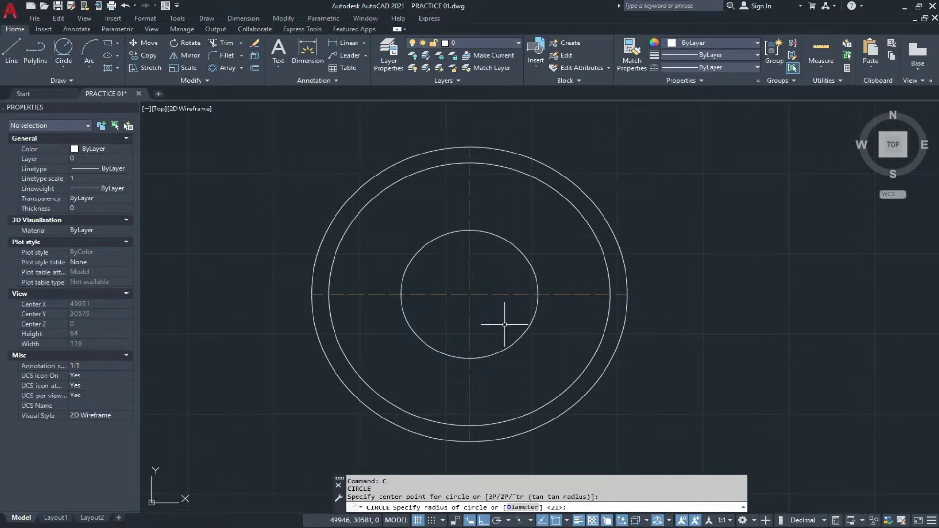
pyautogui.press('Return')
pyautogui.press('Escape')
pyautogui.press('Escape')
pyautogui.press('Escape')
# Draw a 6-sided polygon circumscribed about the radius 10 circle, centred on the centre-line intersection
pyautogui.scroll(2, 499, 308)
pyautogui.write('po')
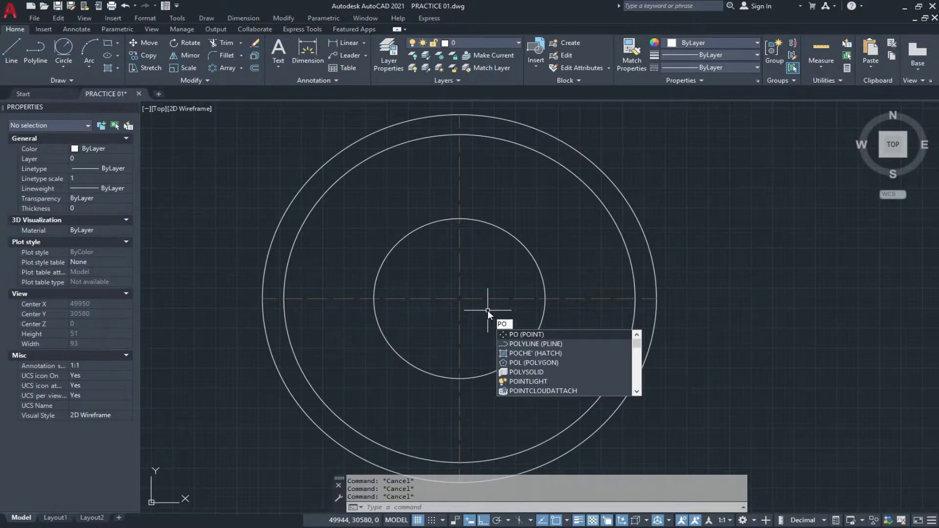
pyautogui.write('l')
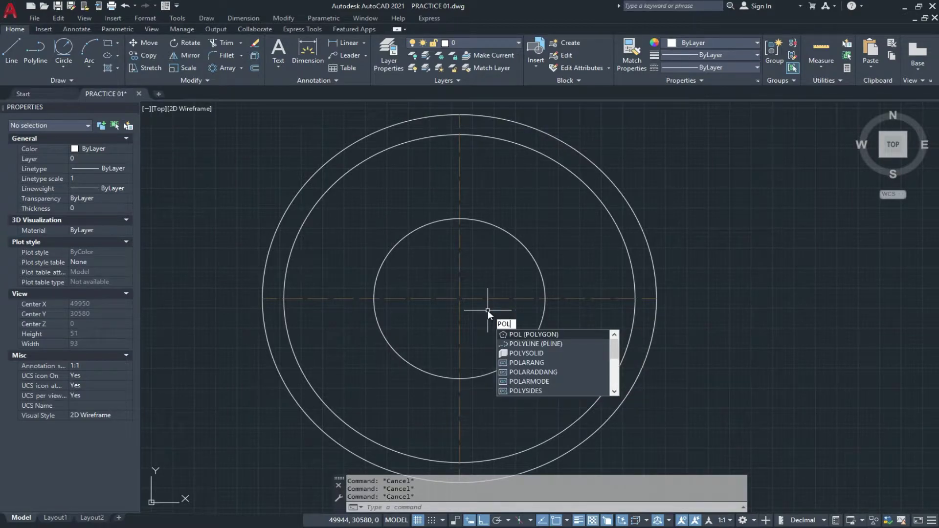
pyautogui.press('Return')
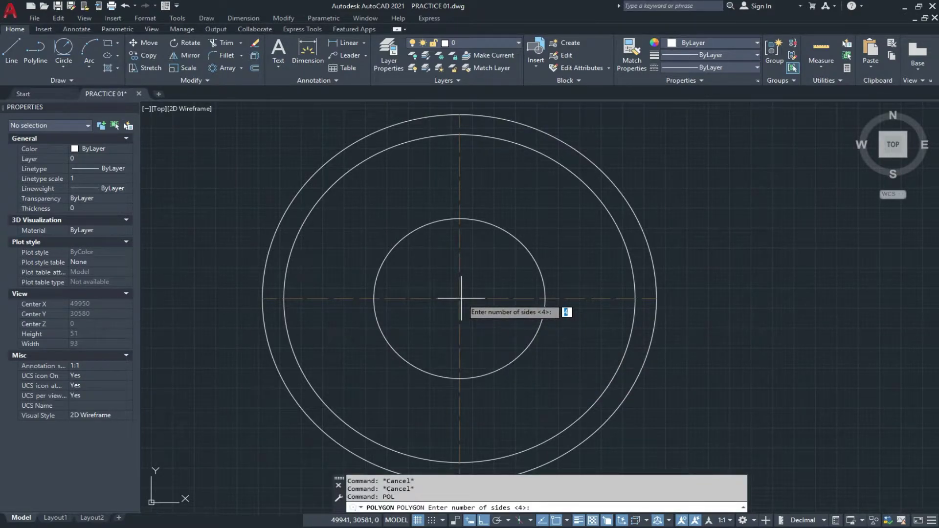
pyautogui.write('6')
pyautogui.press('Return')
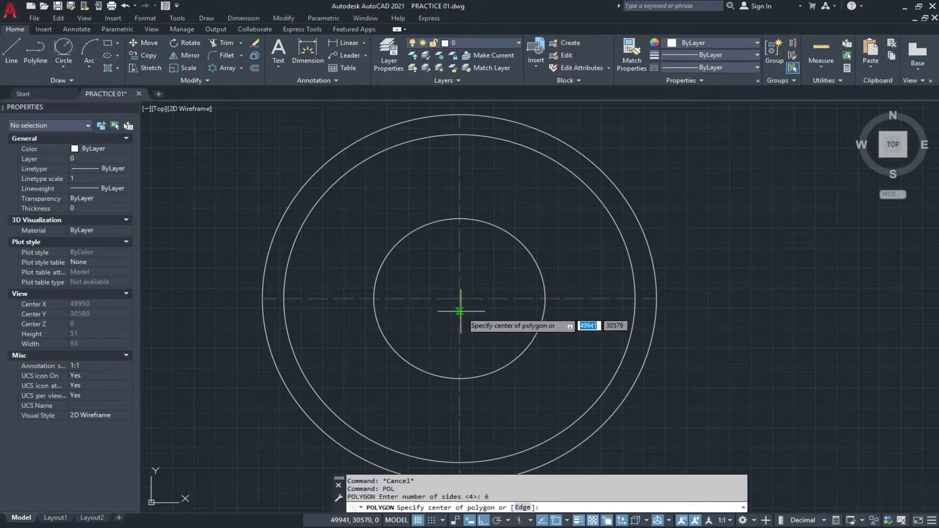
pyautogui.click(460, 297)
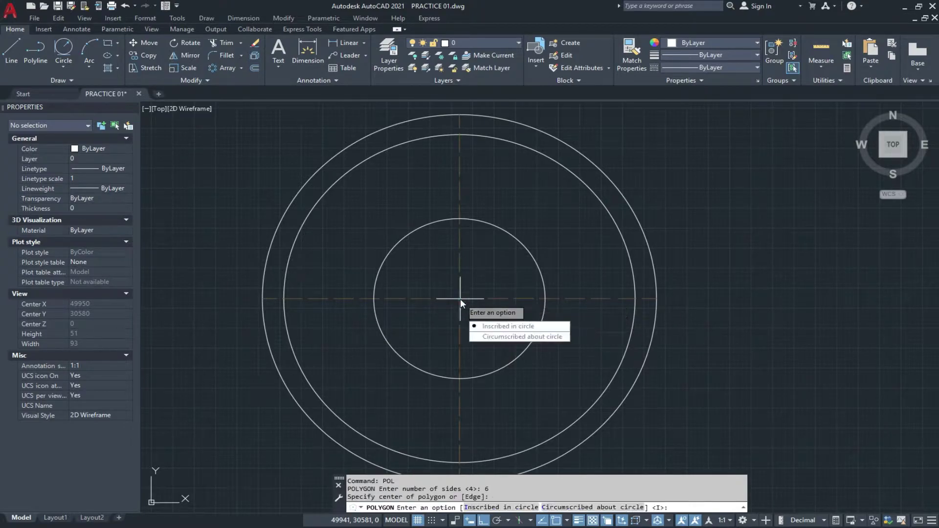
pyautogui.click(499, 337)
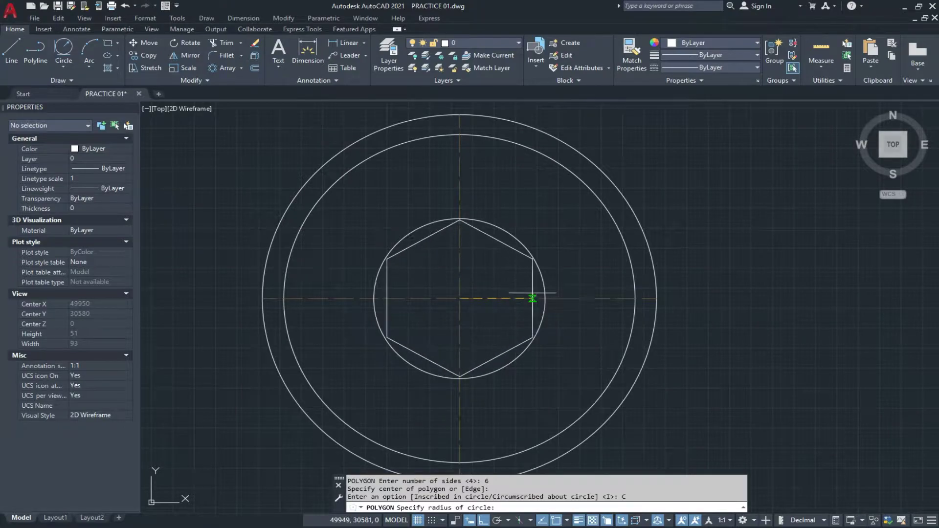
pyautogui.click(545, 298)
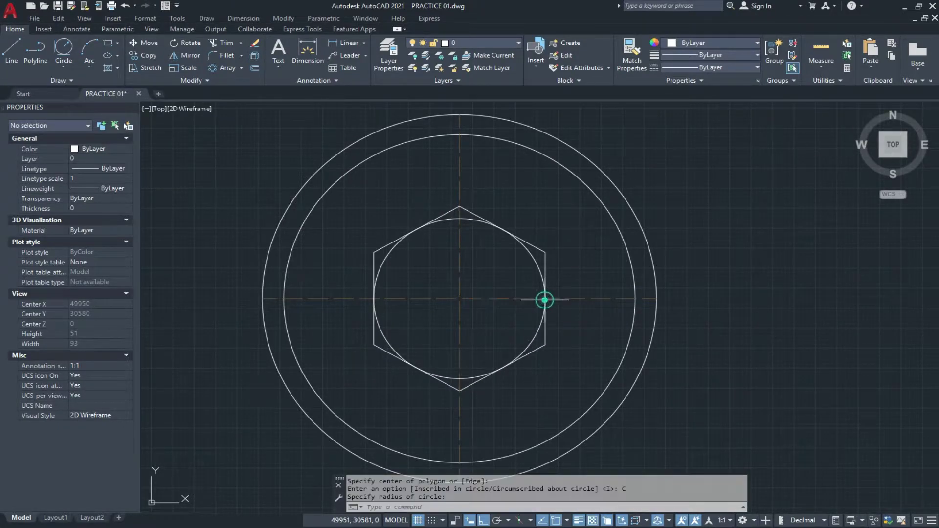
pyautogui.scroll(-2, 501, 305)
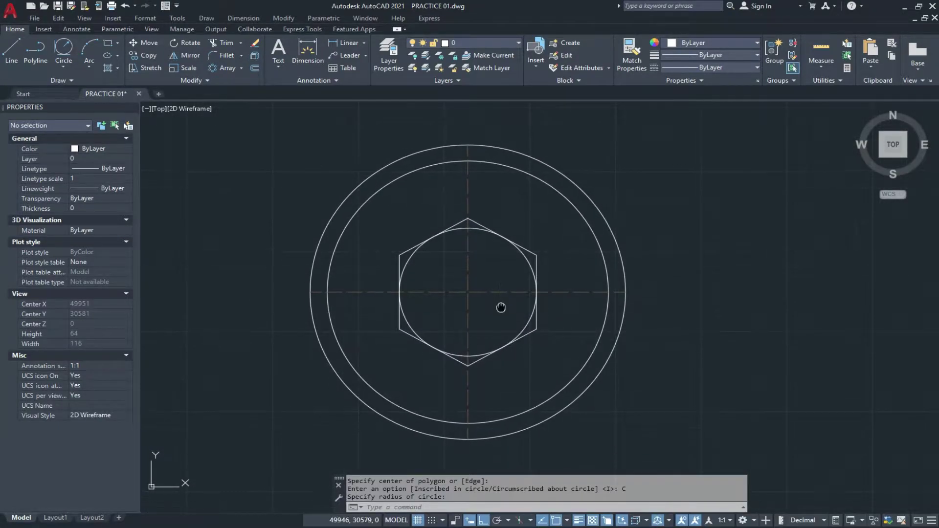
pyautogui.scroll(2, 498, 307)
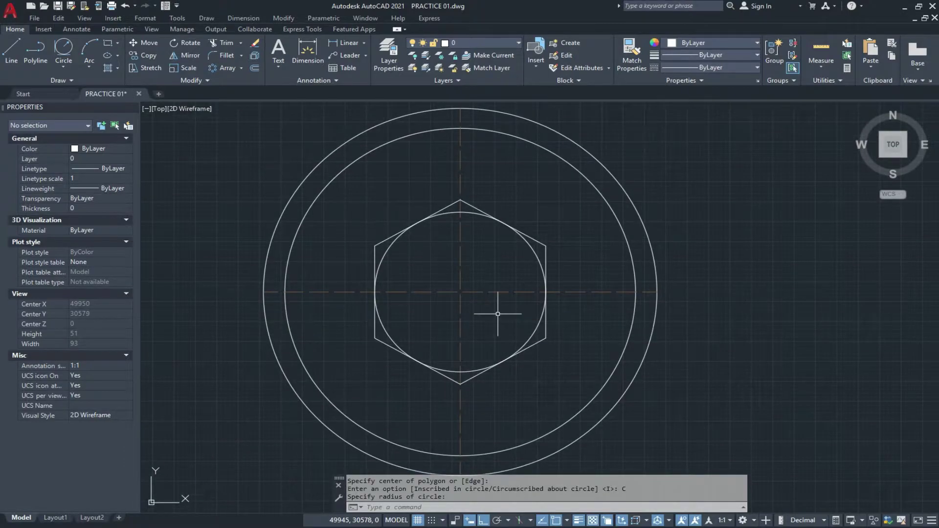
pyautogui.moveTo(499, 315); pyautogui.dragTo(497, 321, button='middle')
pyautogui.moveTo(486, 285)
pyautogui.mouseDown(button='middle')
pyautogui.moveTo(485, 297)
pyautogui.moveTo(481, 291)
pyautogui.mouseUp(button='middle')
pyautogui.press('Escape')
pyautogui.press('Escape')
pyautogui.press('Escape')
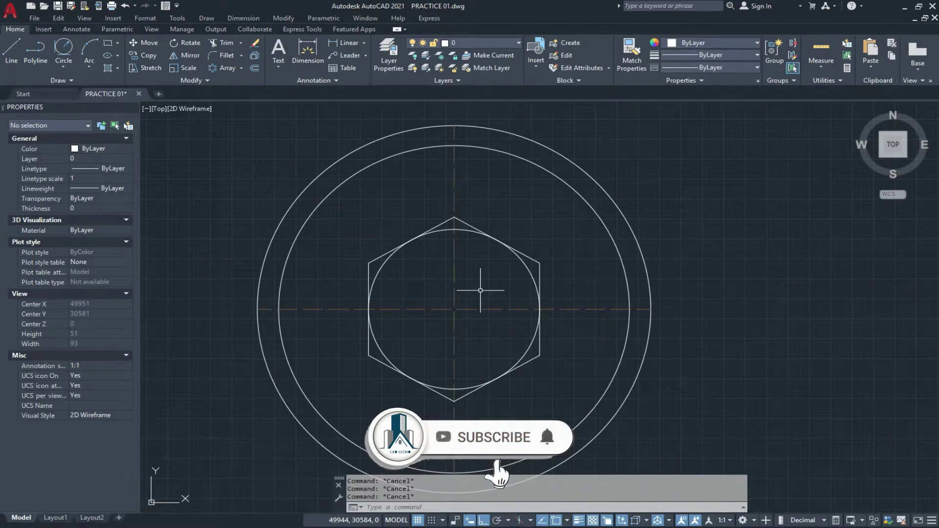
# With ortho off, draw a line from the common centre at 30° out to the 41 diameter circle
pyautogui.write('l')
pyautogui.press('Return')
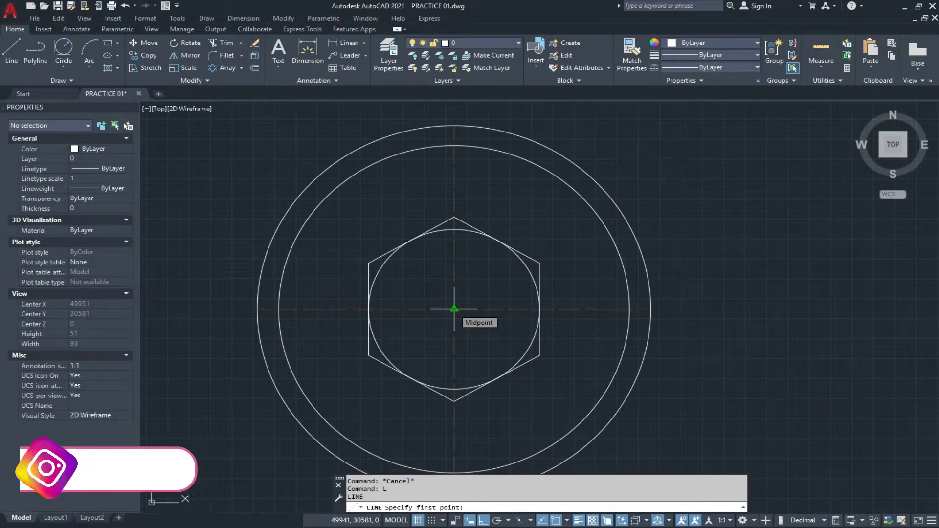
pyautogui.click(454, 309)
pyautogui.moveTo(626, 230); pyautogui.dragTo(605, 269, button='middle')
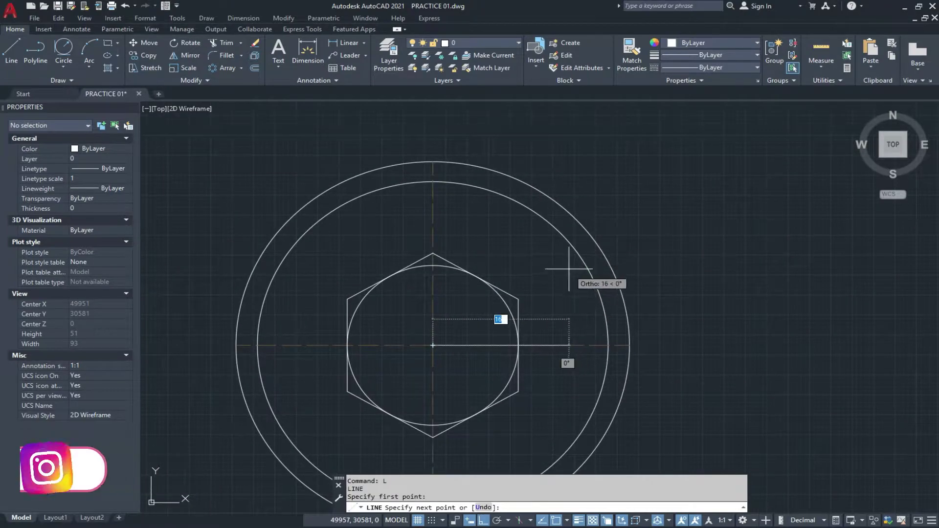
pyautogui.press('F8')
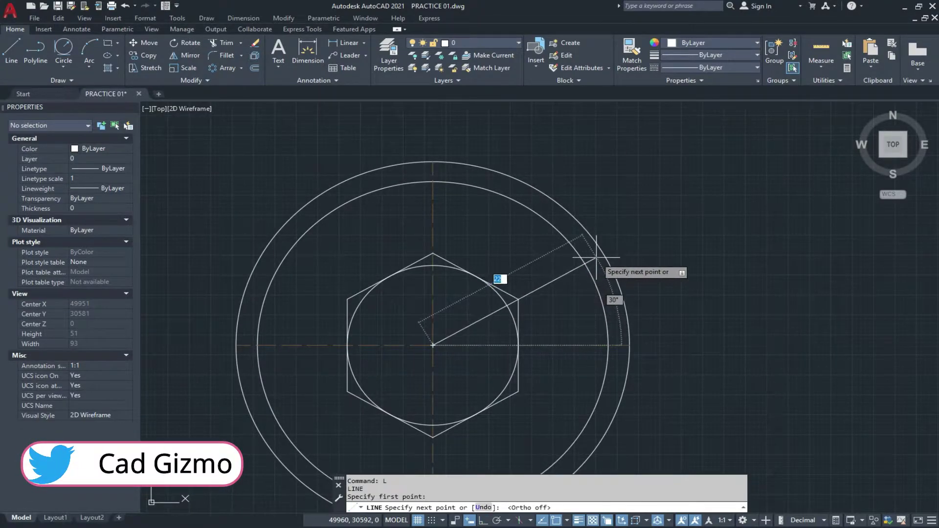
pyautogui.write('20')
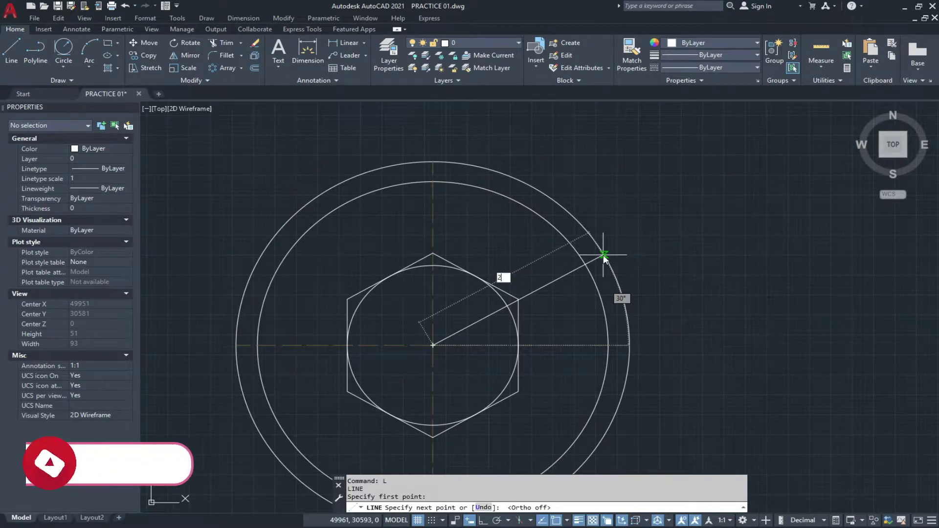
pyautogui.press('Tab')
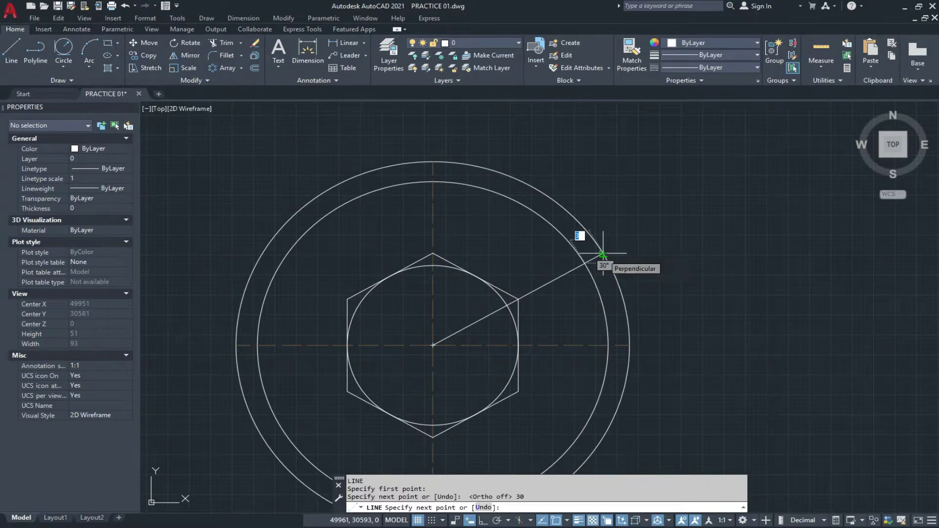
pyautogui.press('Return')
pyautogui.press('Escape')
pyautogui.press('Escape')
pyautogui.press('Escape')
# Offset the 30° line by 1 to both sides
pyautogui.scroll(1, 529, 288)
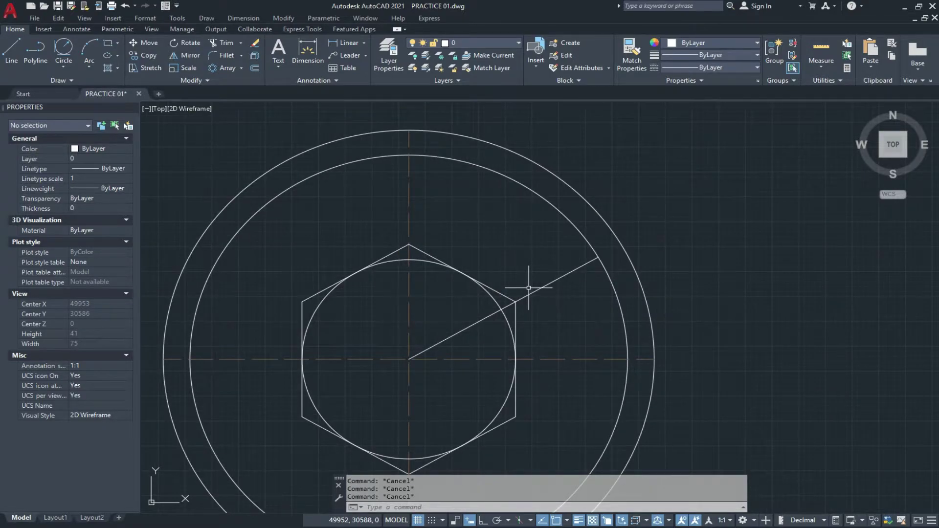
pyautogui.write('o')
pyautogui.press('Return')
pyautogui.press('Return')
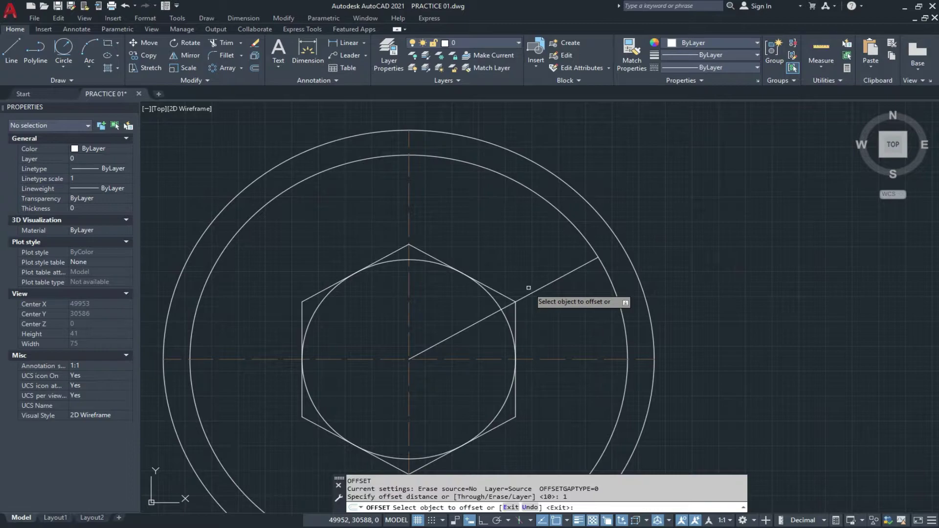
pyautogui.click(532, 290)
pyautogui.click(511, 243)
pyautogui.click(539, 289)
pyautogui.click(549, 310)
pyautogui.scroll(3, 595, 262)
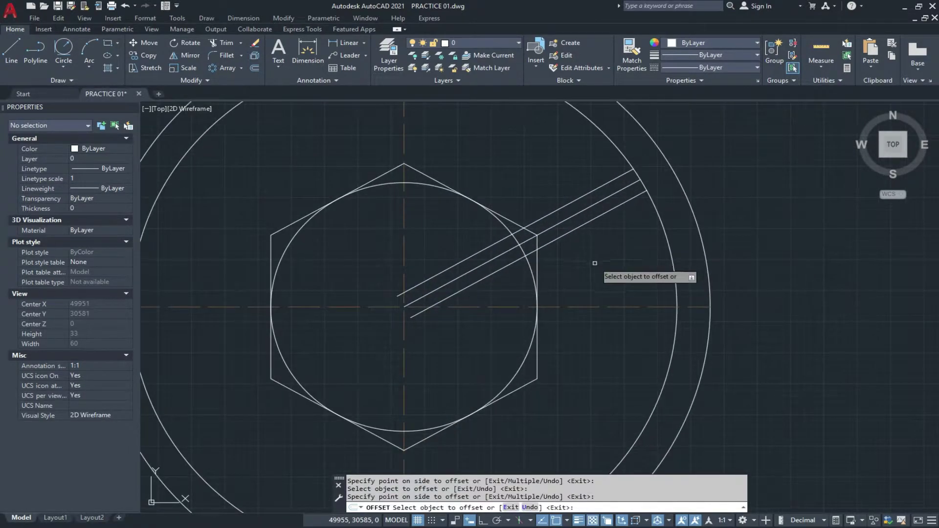
pyautogui.scroll(-2, 630, 273)
pyautogui.press('Escape')
pyautogui.moveTo(507, 290); pyautogui.dragTo(572, 242, button='middle')
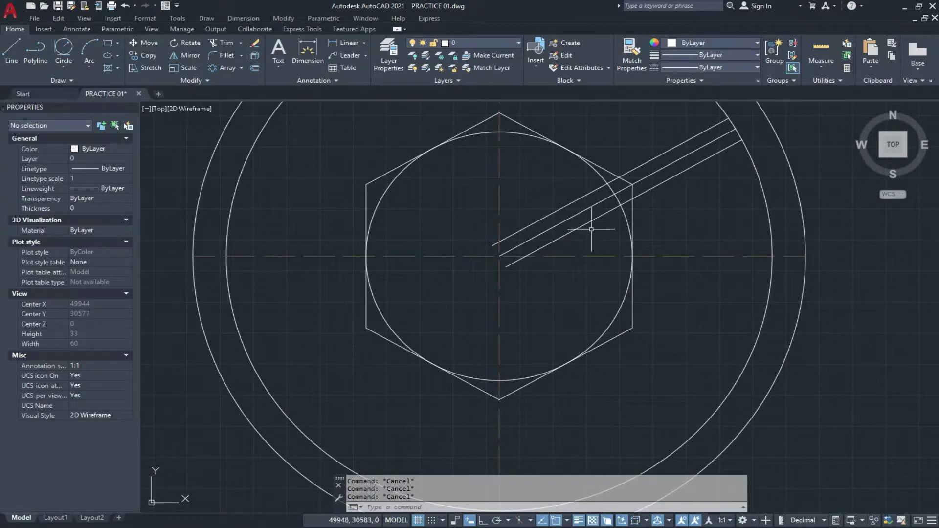
pyautogui.click(590, 232)
pyautogui.press('Escape')
pyautogui.moveTo(503, 240); pyautogui.dragTo(495, 298, button='middle')
pyautogui.write('ma')
pyautogui.press('Return')
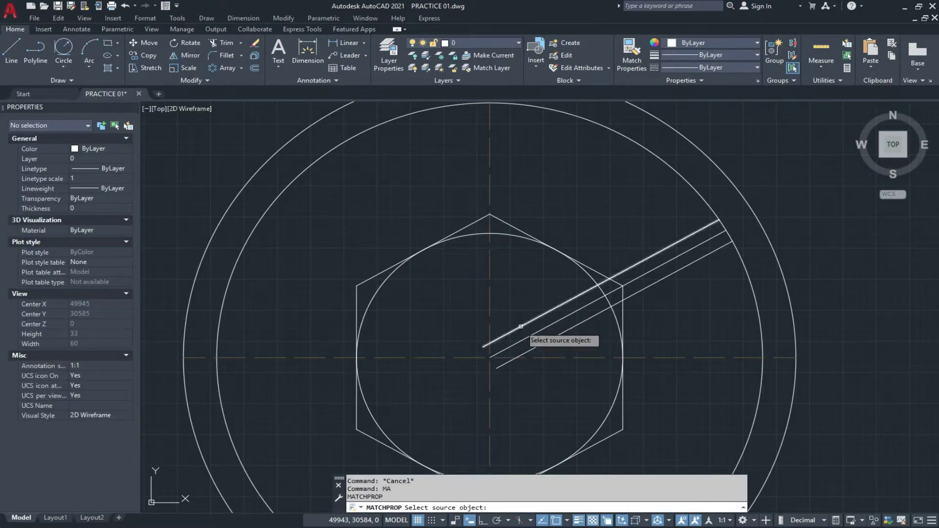
pyautogui.press('Escape')
pyautogui.press('Escape')
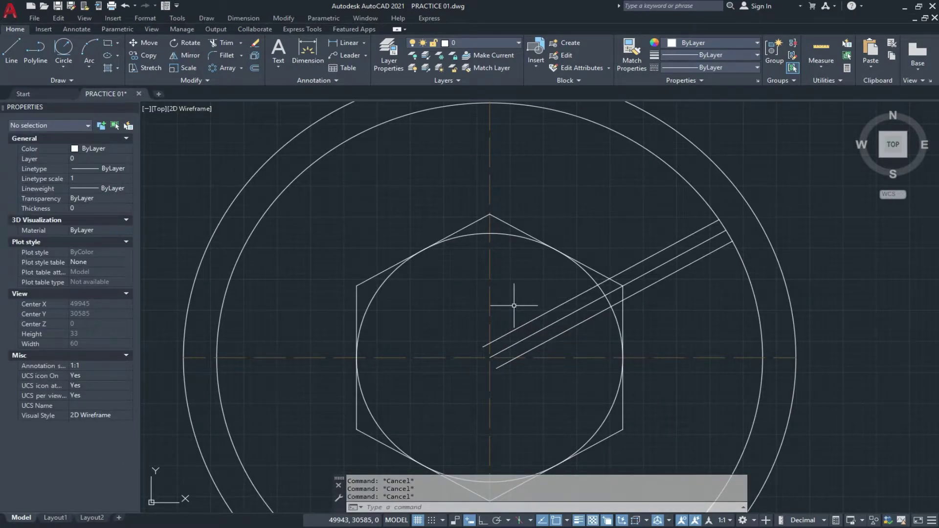
# Offset the vertical and the horizontal centre line by 1 to both sides
pyautogui.write('o')
pyautogui.press('Return')
pyautogui.press('Return')
pyautogui.click(490, 274)
pyautogui.click(512, 266)
pyautogui.click(489, 269)
pyautogui.click(429, 359)
pyautogui.click(432, 358)
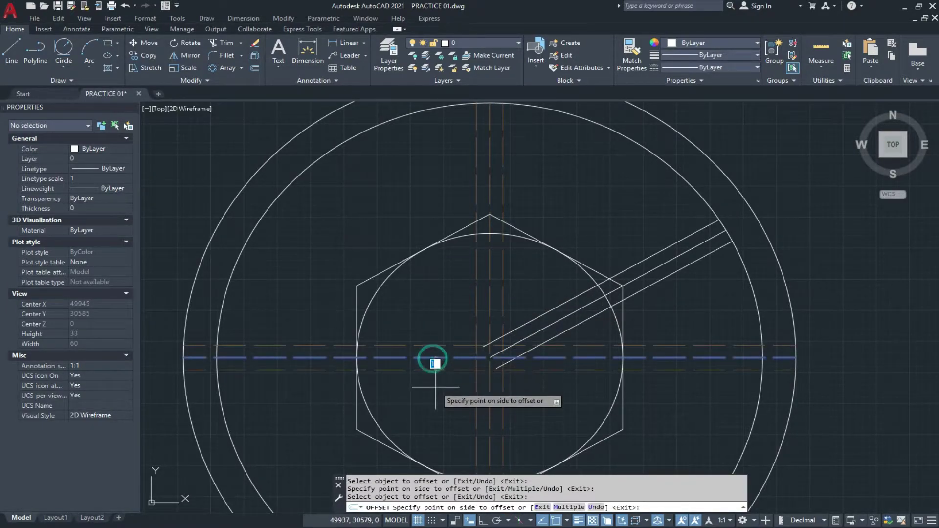
pyautogui.click(430, 384)
pyautogui.moveTo(450, 288); pyautogui.dragTo(449, 310, button='middle')
pyautogui.press('Escape')
pyautogui.press('Escape')
pyautogui.press('Escape')
# Match the properties of the upper 30° line onto the four lines offset from the centre lines
pyautogui.write('ma')
pyautogui.press('Return')
pyautogui.click(546, 332)
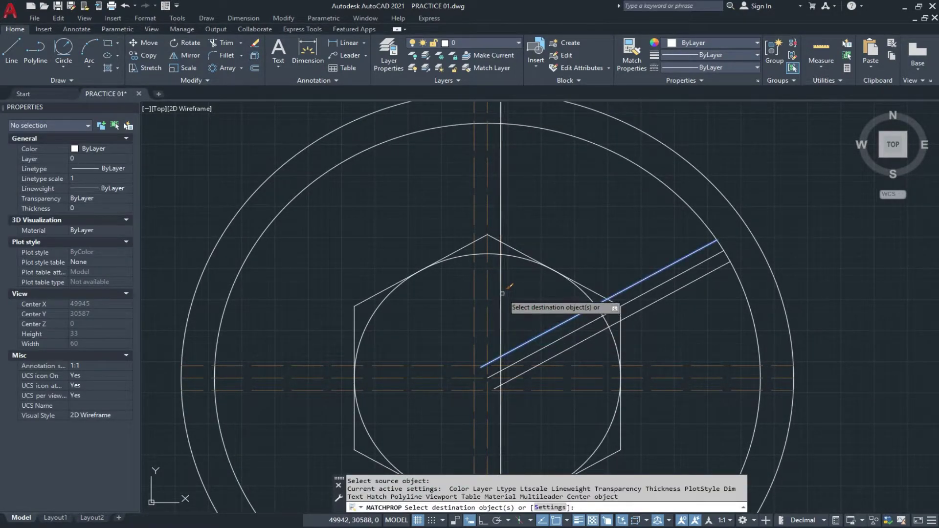
pyautogui.click(503, 294)
pyautogui.click(476, 292)
pyautogui.click(441, 365)
pyautogui.click(431, 390)
pyautogui.scroll(-2, 450, 343)
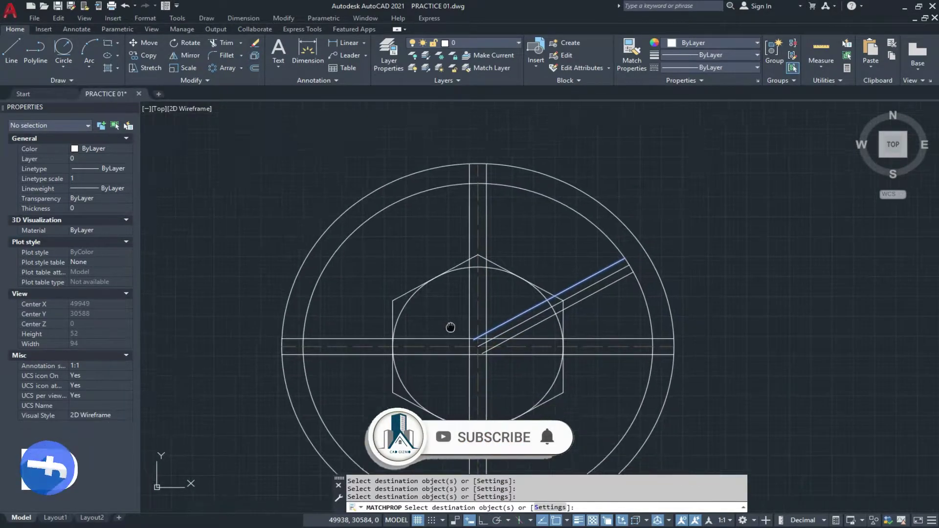
pyautogui.press('Escape')
pyautogui.press('Escape')
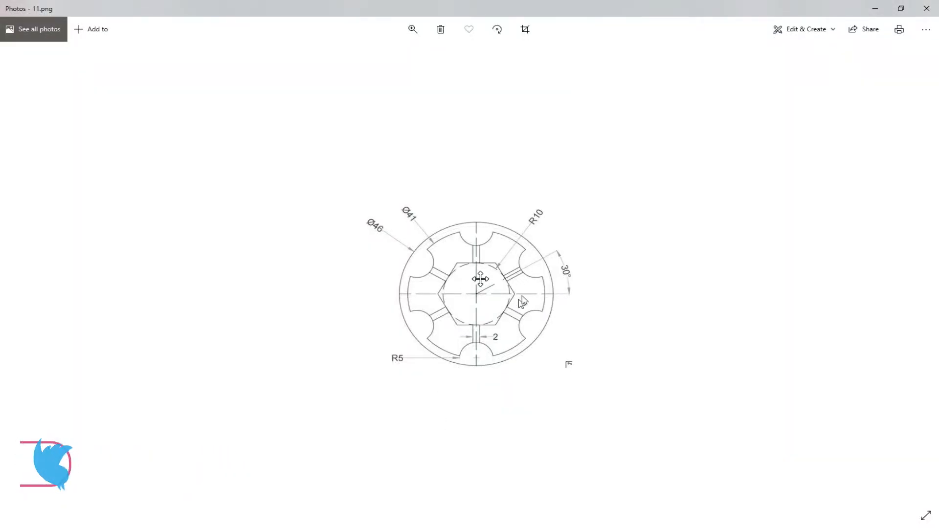
# Switch back from the reference image to AutoCAD and erase the vertical and horizontal dashed centre lines
pyautogui.hotkey('alt', 'Tab')
pyautogui.moveTo(446, 389); pyautogui.dragTo(443, 397, button='middle')
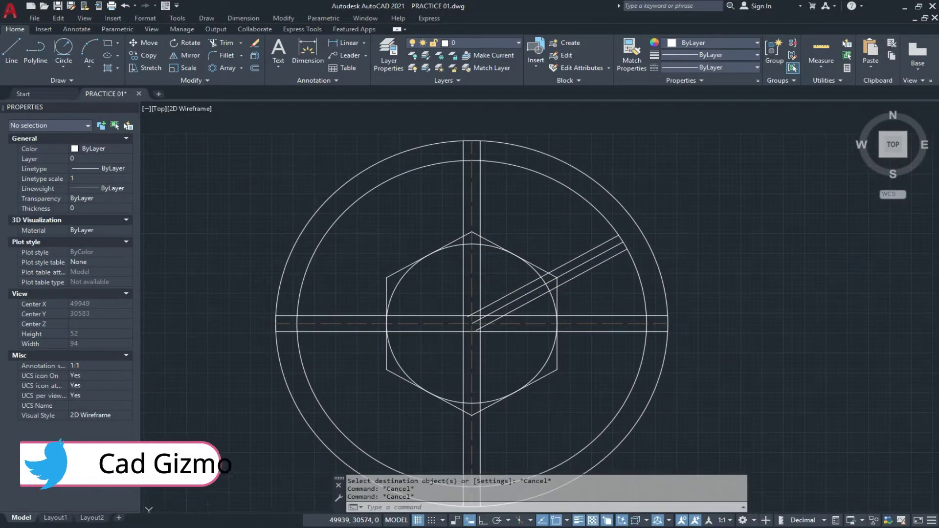
pyautogui.scroll(2, 465, 220)
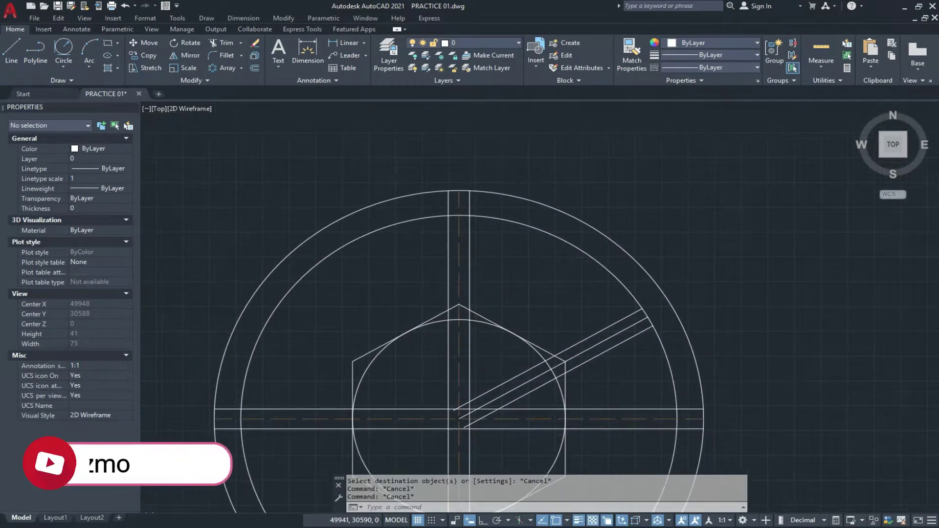
pyautogui.click(459, 274)
pyautogui.scroll(-2, 469, 293)
pyautogui.scroll(2, 436, 328)
pyautogui.click(436, 326)
pyautogui.write('e')
pyautogui.press('Return')
pyautogui.press('Escape')
# Erase the middle 30° line between its two parallel offsets
pyautogui.click(554, 290)
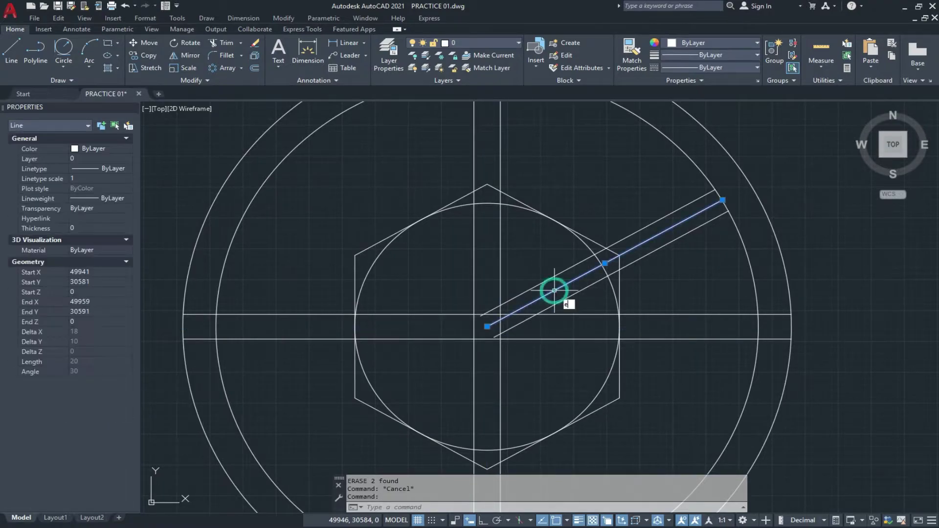
pyautogui.write('e')
pyautogui.press('Return')
pyautogui.scroll(1, 556, 313)
pyautogui.moveTo(556, 329); pyautogui.dragTo(507, 363, button='middle')
pyautogui.scroll(2, 607, 309)
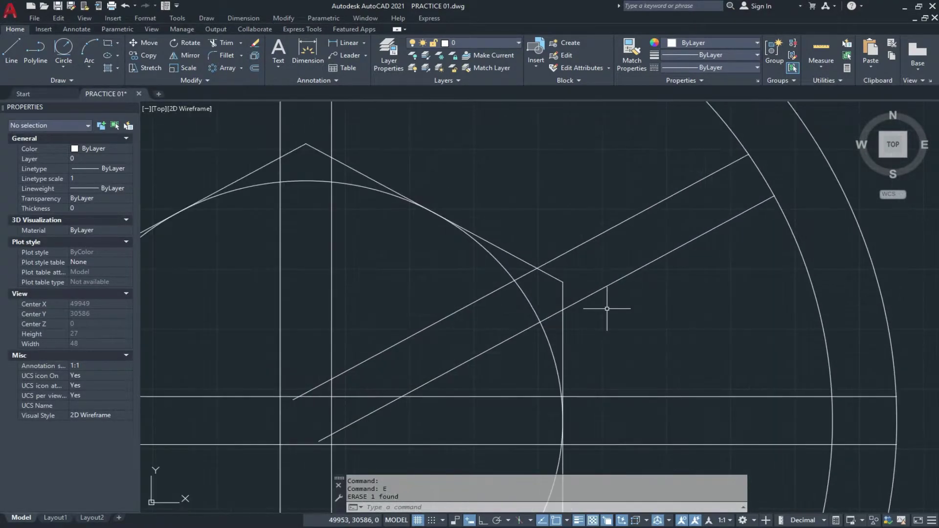
pyautogui.click(609, 199)
pyautogui.press('Escape')
pyautogui.press('Escape')
pyautogui.press('Escape')
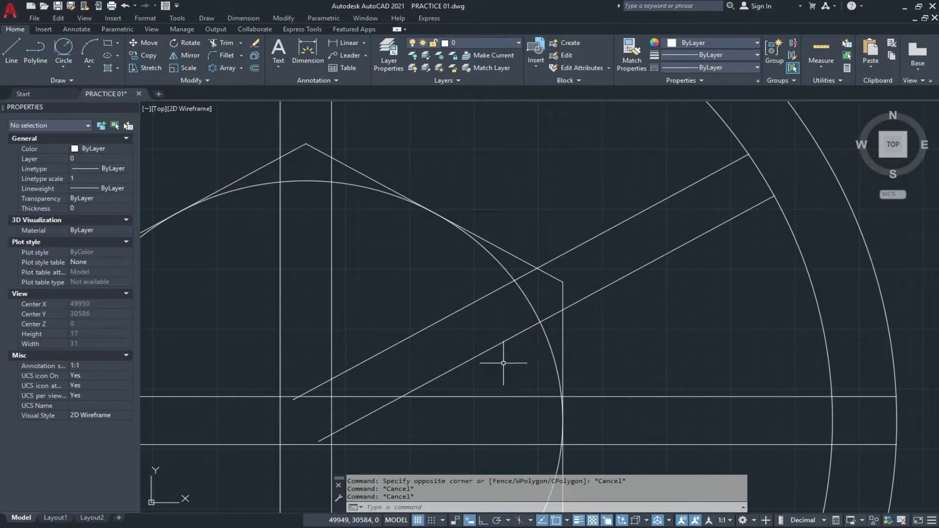
pyautogui.click(621, 204)
pyautogui.click(599, 338)
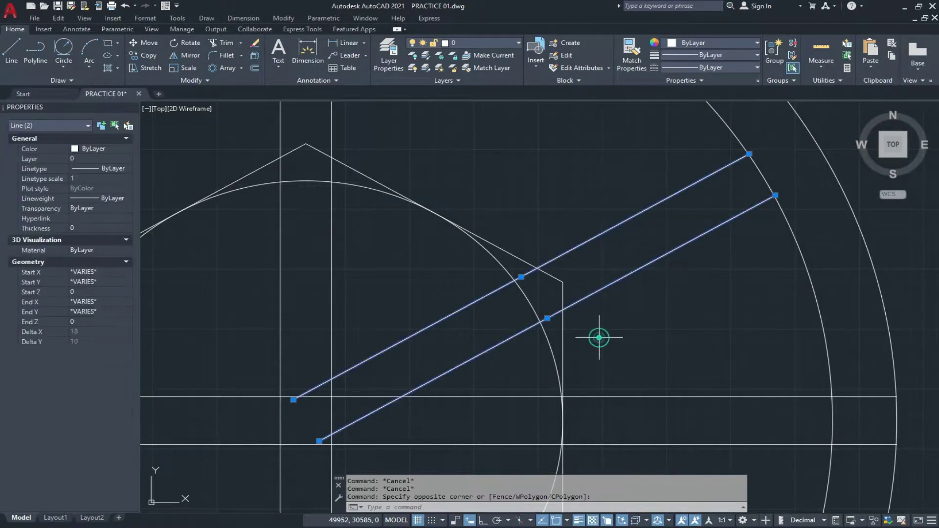
# Break both 30° lines at the points where they cross the hexagon
pyautogui.click(203, 80)
pyautogui.click(162, 105)
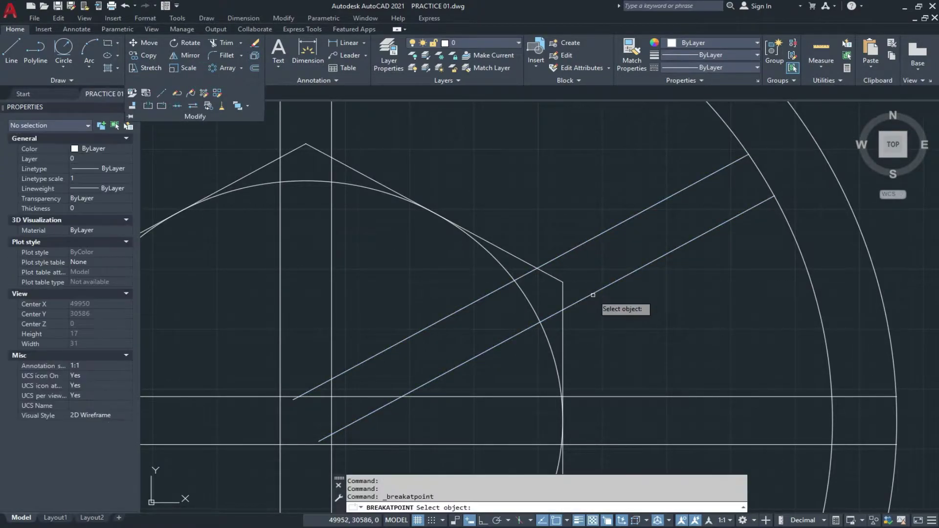
pyautogui.click(565, 308)
pyautogui.click(576, 302)
pyautogui.press('Return')
pyautogui.click(566, 253)
pyautogui.press('Return')
pyautogui.press('Escape')
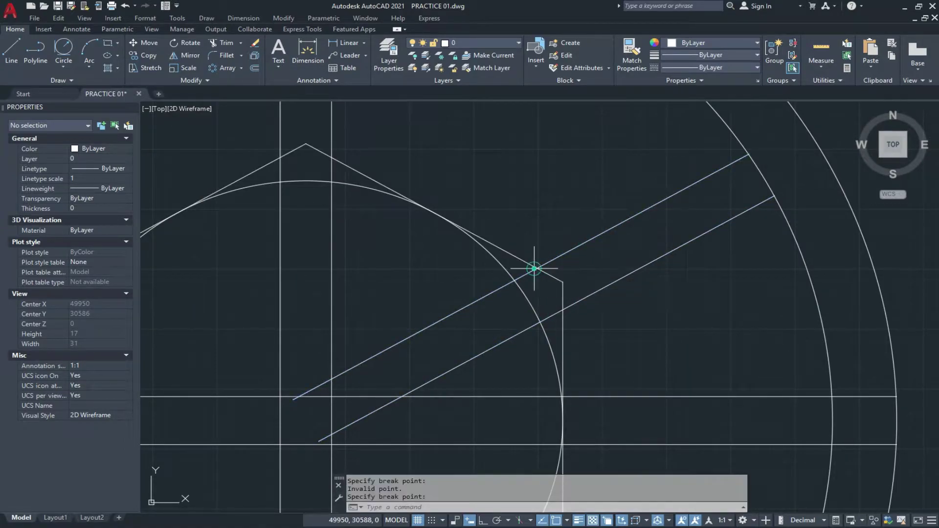
# Erase the portions of the two 30° lines that lie inside the hexagon
pyautogui.click(482, 284)
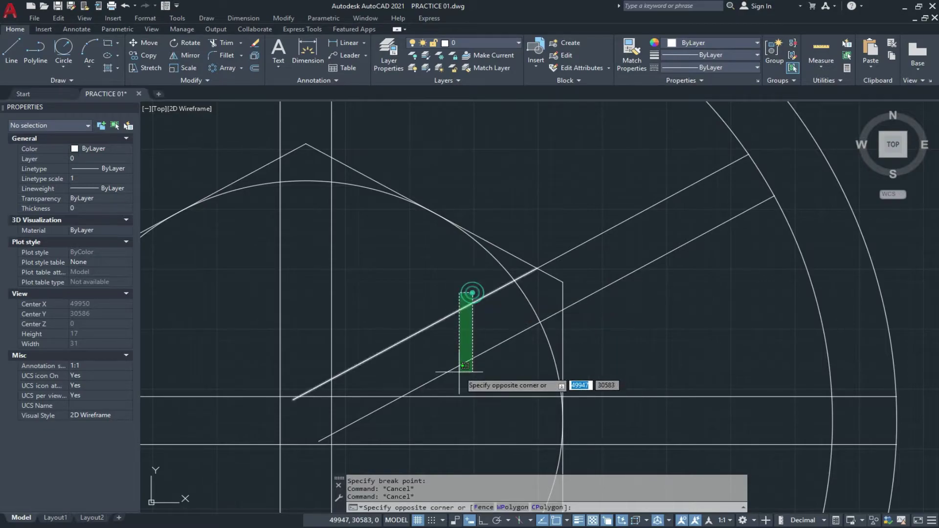
pyautogui.click(455, 377)
pyautogui.write('e')
pyautogui.press('Return')
pyautogui.scroll(-2, 510, 288)
pyautogui.moveTo(511, 289); pyautogui.dragTo(518, 329, button='middle')
pyautogui.scroll(4, 510, 337)
pyautogui.press('Escape')
pyautogui.click(499, 228)
pyautogui.click(426, 237)
pyautogui.press('Escape')
# Break both vertical spoke lines at the points where they cross the hexagon's upper edges
pyautogui.click(189, 81)
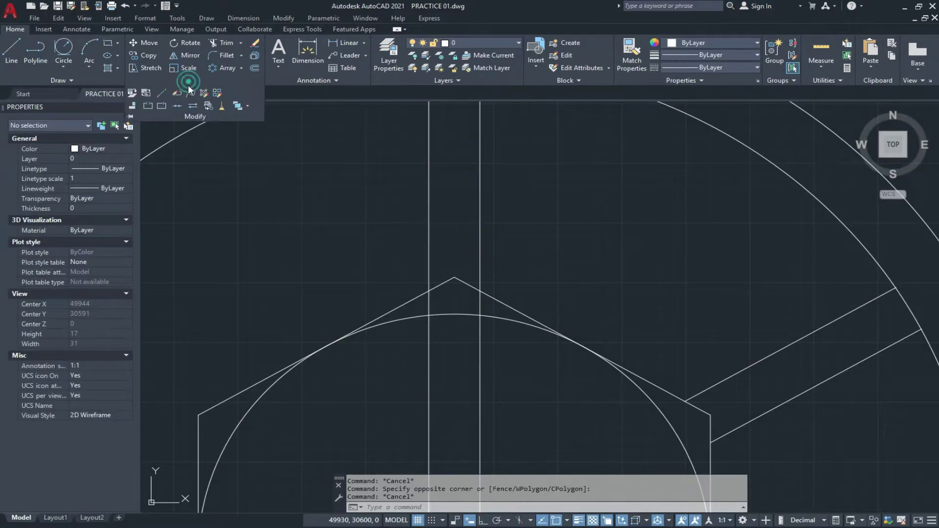
pyautogui.click(162, 104)
pyautogui.click(480, 258)
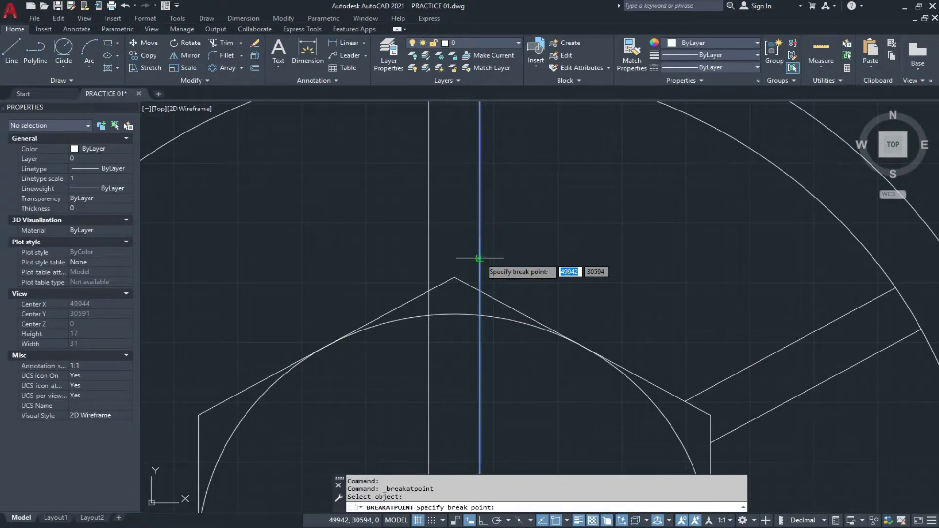
pyautogui.click(479, 293)
pyautogui.press('space')
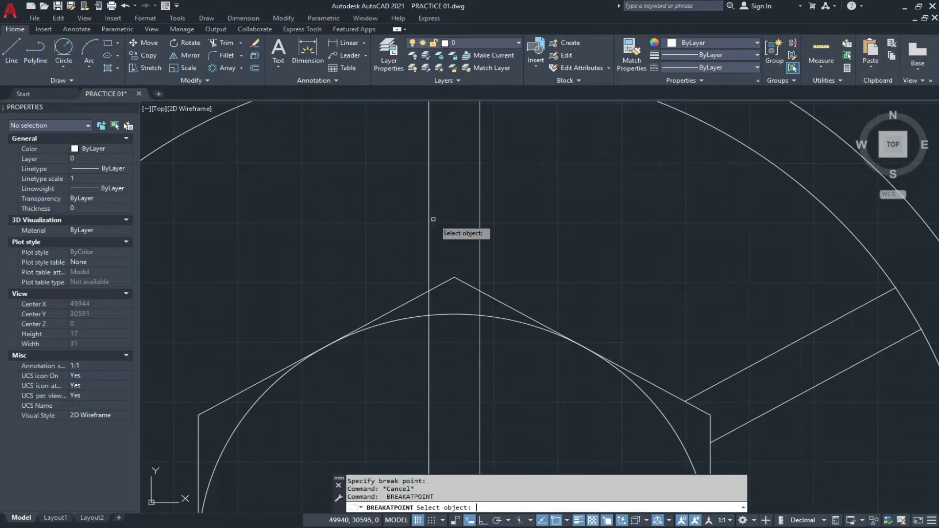
pyautogui.click(429, 218)
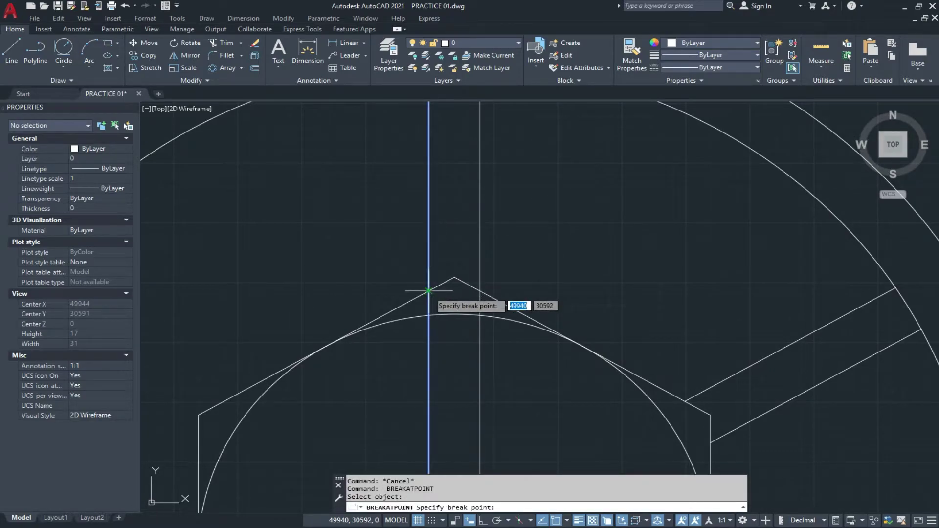
pyautogui.click(429, 291)
pyautogui.press('Escape')
# Erase the portions of the two vertical spoke lines below the hexagon's upper edges
pyautogui.click(493, 329)
pyautogui.click(403, 349)
pyautogui.press('Delete')
# Mirror the upper vertical spoke lines about the circles' horizontal axis, keeping the source objects
pyautogui.scroll(-5, 411, 330)
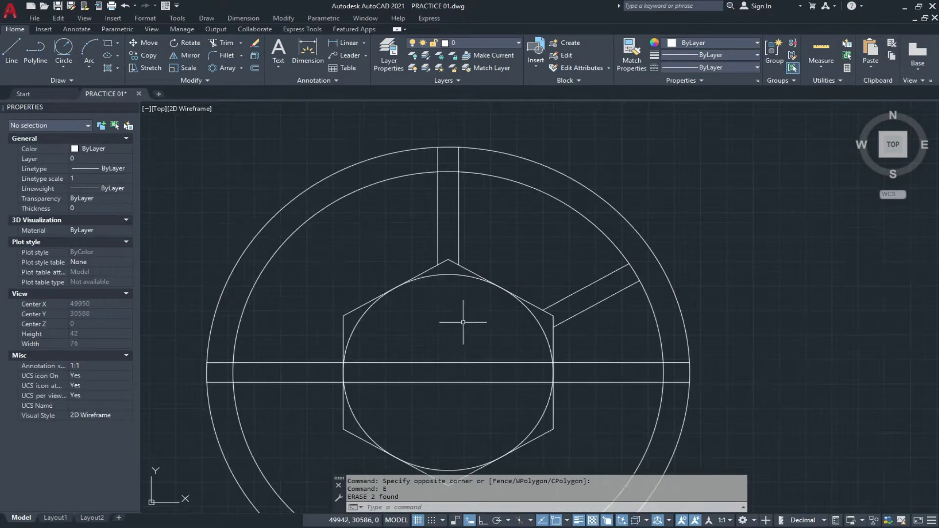
pyautogui.click(489, 161)
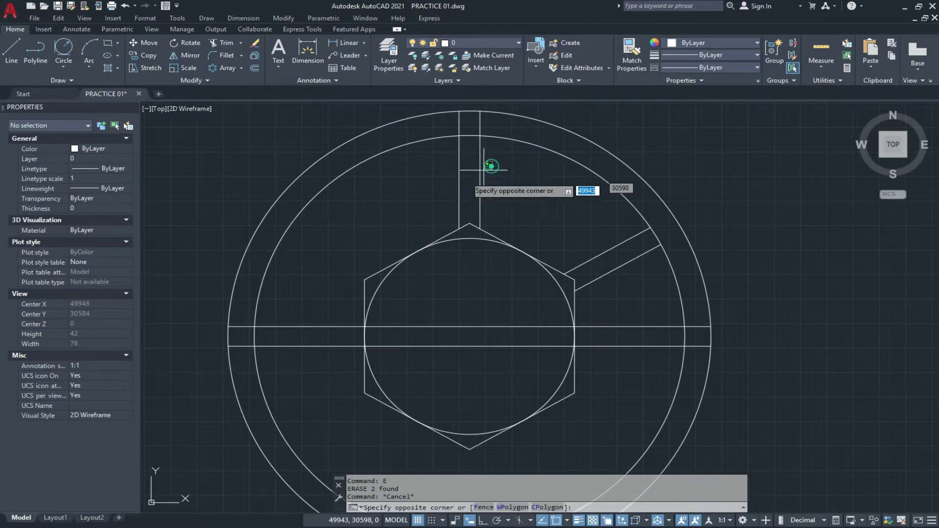
pyautogui.click(431, 183)
pyautogui.write('mi')
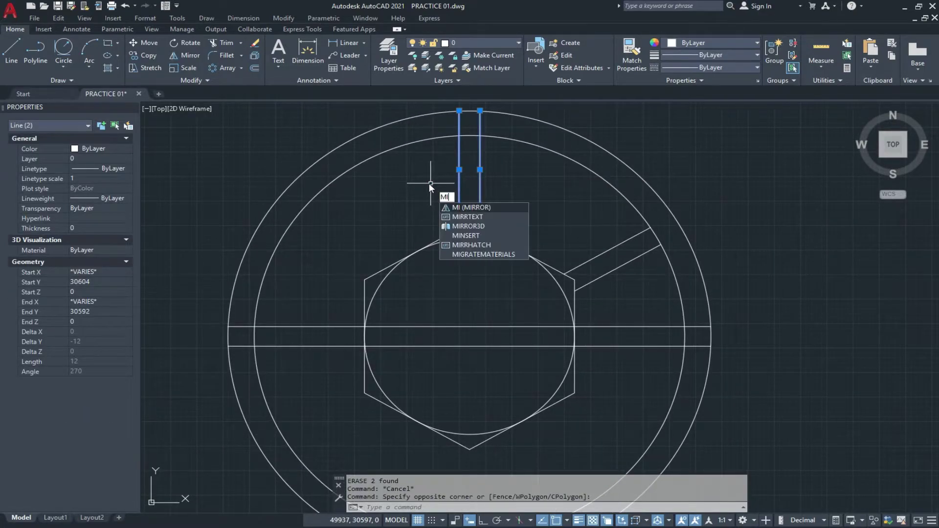
pyautogui.press('Return')
pyautogui.click(711, 337)
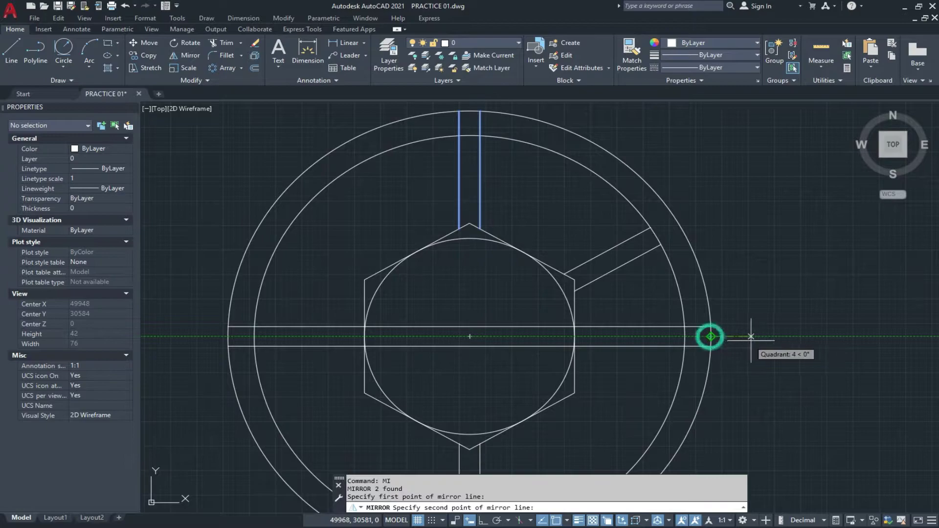
pyautogui.click(753, 337)
pyautogui.write('n')
pyautogui.press('Return')
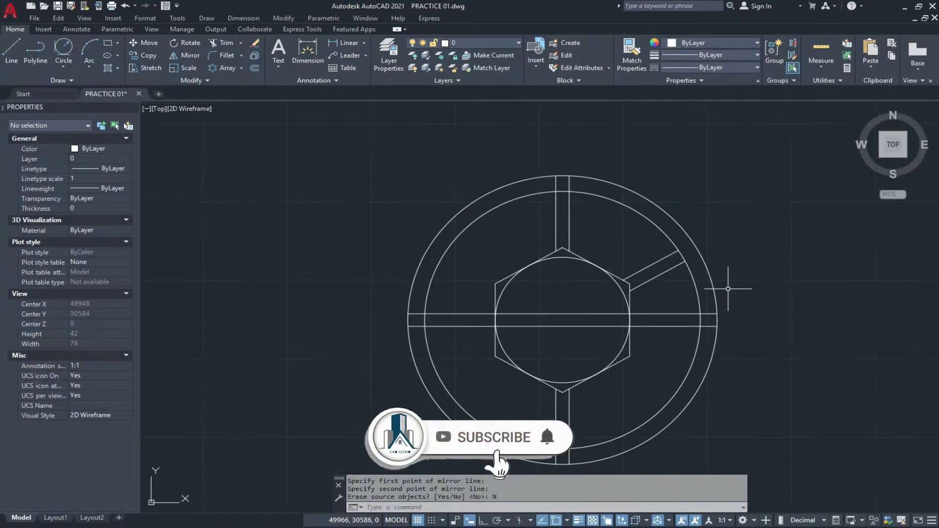
pyautogui.scroll(3, 531, 341)
pyautogui.scroll(-3, 530, 341)
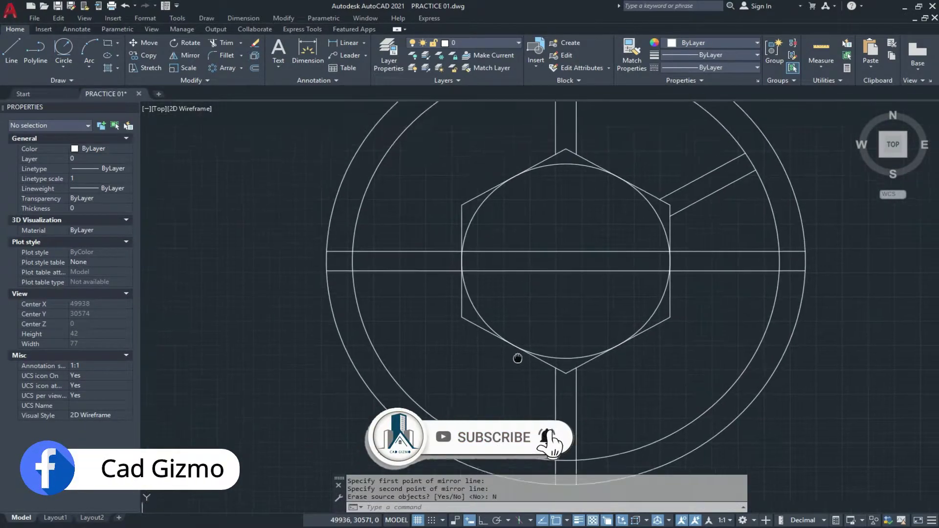
pyautogui.scroll(1, 530, 310)
pyautogui.moveTo(484, 280)
pyautogui.mouseDown(button='middle')
pyautogui.moveTo(486, 287)
pyautogui.moveTo(499, 250)
pyautogui.mouseUp(button='middle')
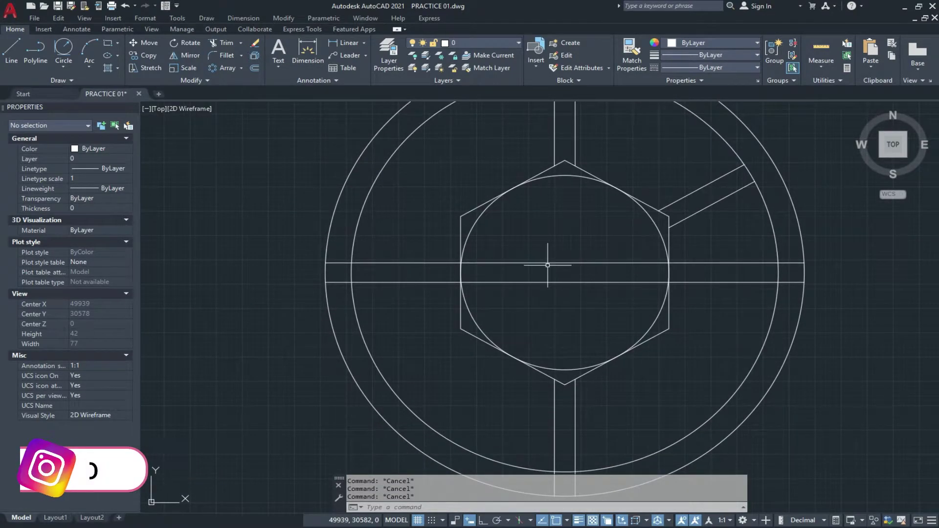
pyautogui.scroll(-2, 540, 269)
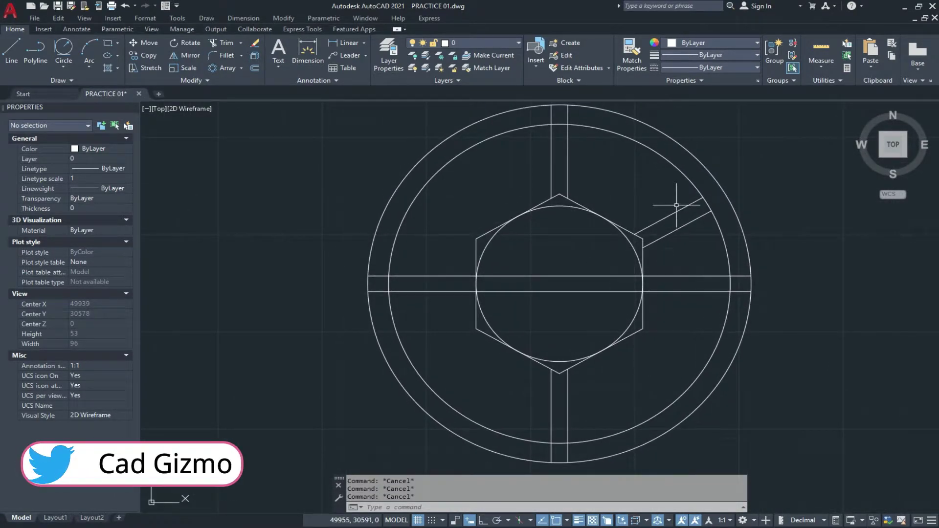
pyautogui.click(704, 192)
pyautogui.click(647, 249)
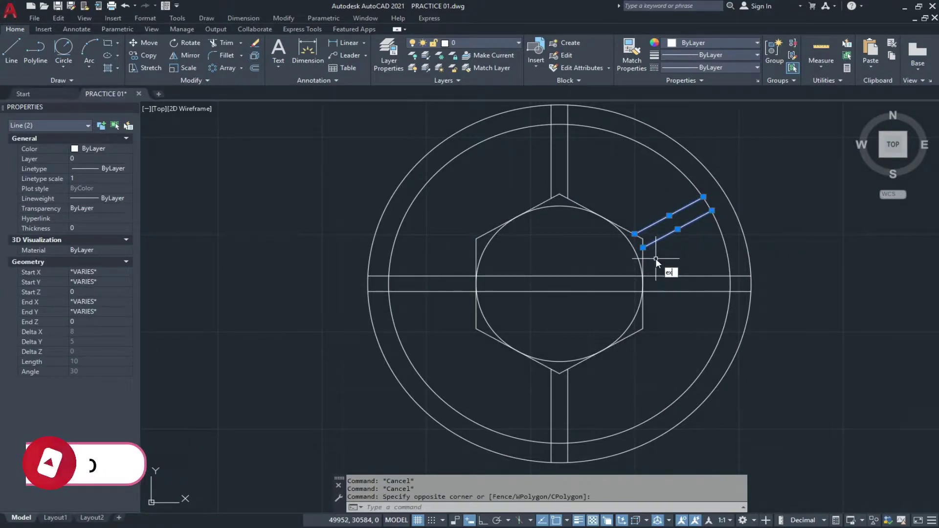
pyautogui.write('ex')
pyautogui.press('Return')
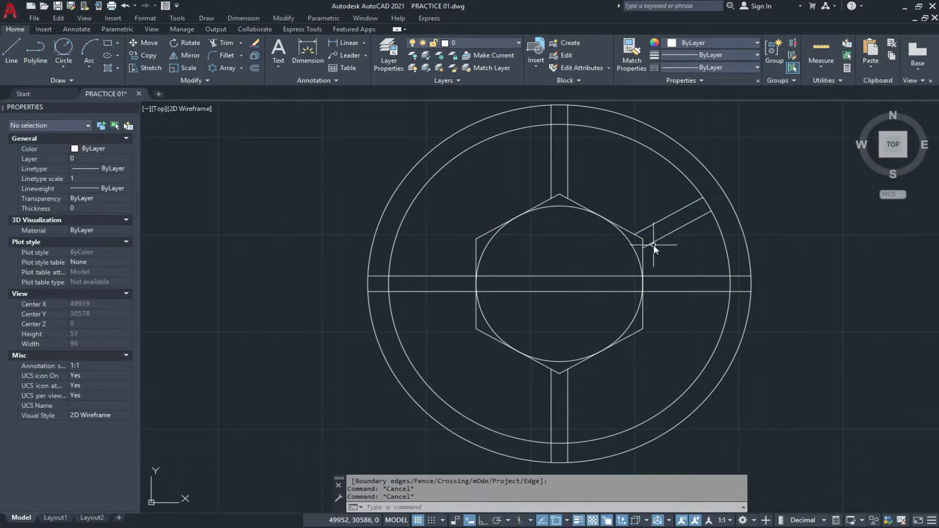
# Extend the lower 30° spoke line through the hexagon to the far side of the inner rim circle
pyautogui.press('Return')
pyautogui.click(651, 246)
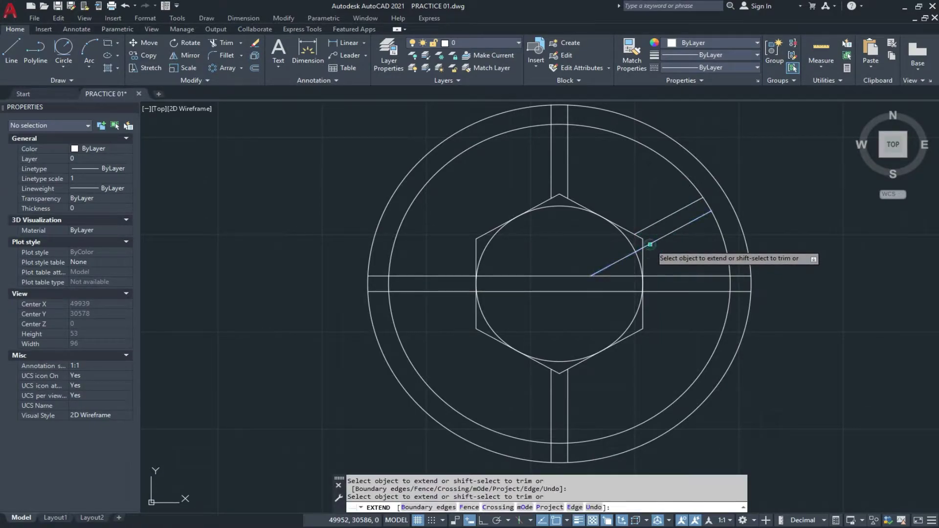
pyautogui.click(575, 287)
pyautogui.click(571, 289)
pyautogui.click(523, 313)
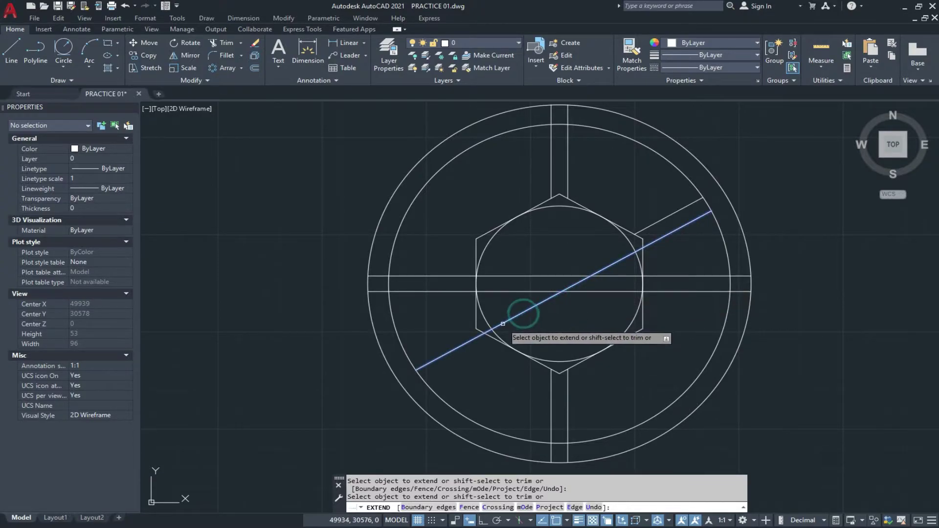
pyautogui.press('Escape')
pyautogui.press('Escape')
# Erase the short upper 30° line and offset the extended 30° line by 1 to its upper side
pyautogui.click(657, 223)
pyautogui.press('Delete')
pyautogui.write('o')
pyautogui.press('Return')
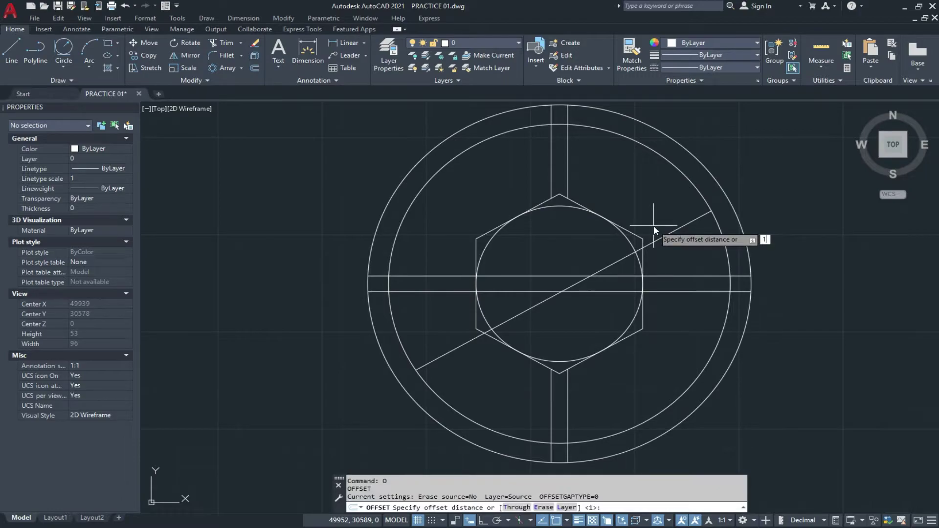
pyautogui.press('Return')
pyautogui.click(638, 215)
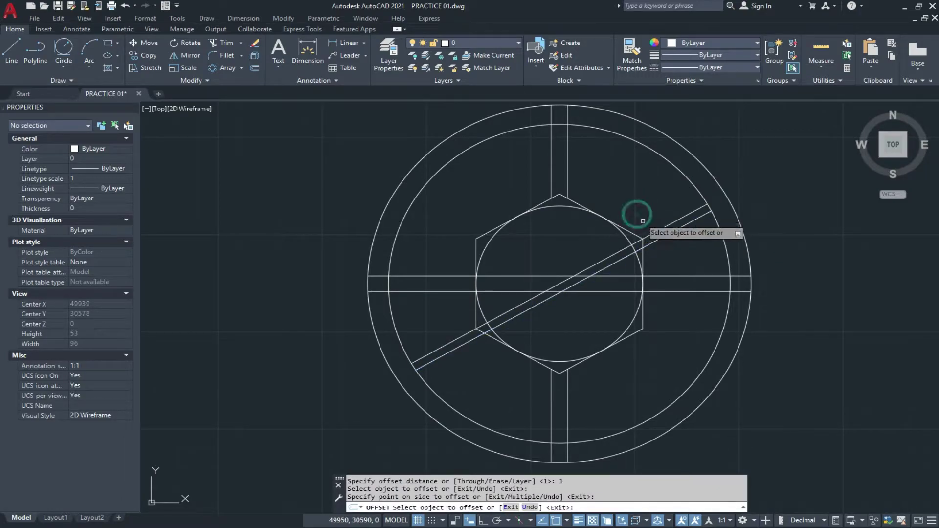
pyautogui.press('Escape')
# Offset the newly created 30° line by 1 to its upper side to form a third parallel line
pyautogui.scroll(2, 658, 239)
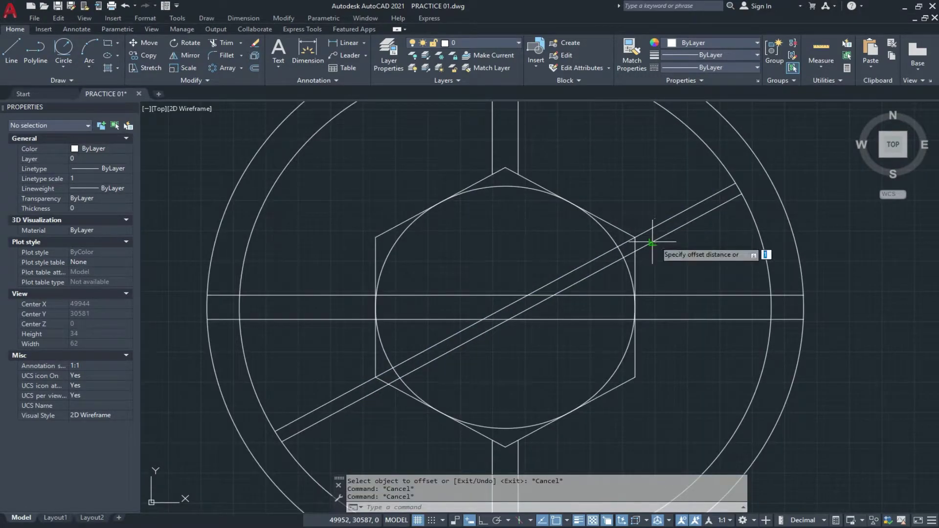
pyautogui.press('Return')
pyautogui.press('Return')
pyautogui.click(645, 233)
pyautogui.click(625, 203)
pyautogui.press('Escape')
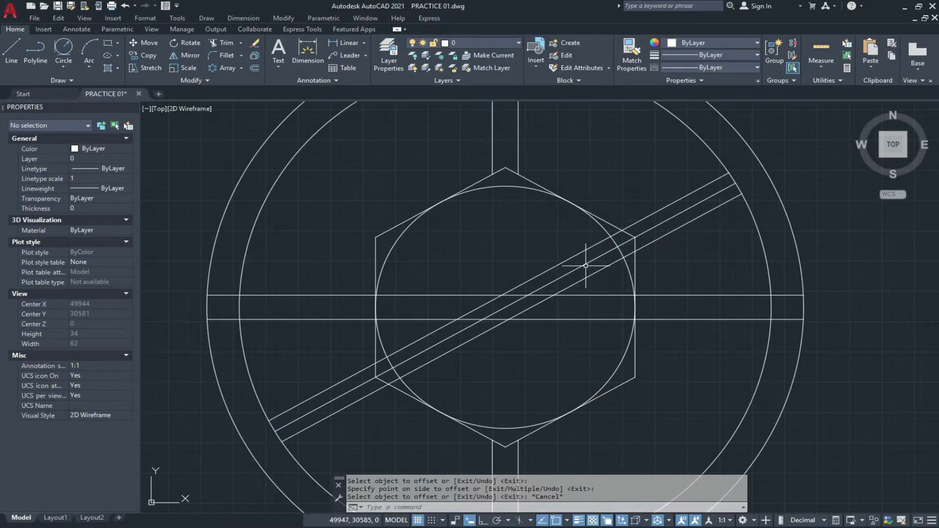
pyautogui.click(585, 265)
pyautogui.hotkey('ctrl', 'z')
pyautogui.scroll(-3, 587, 264)
pyautogui.press('Escape')
pyautogui.press('Escape')
pyautogui.scroll(4, 549, 243)
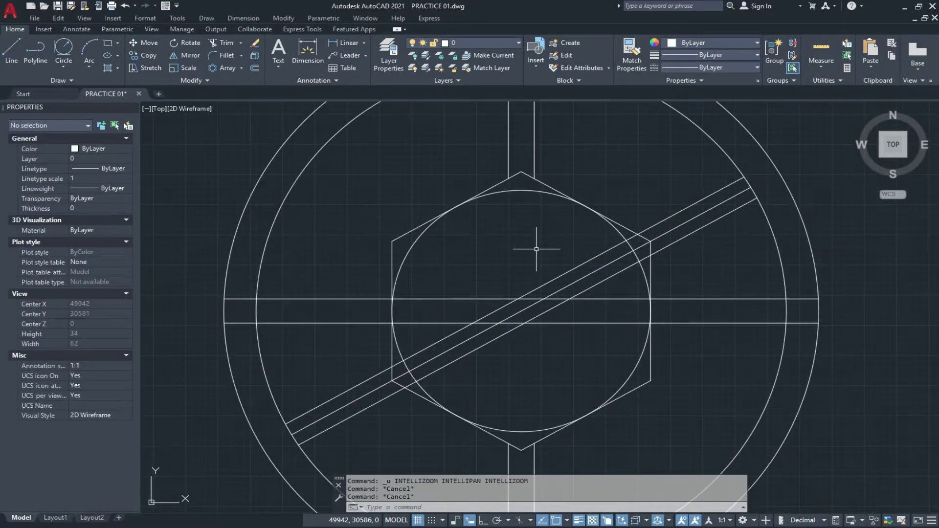
# Mirror the three parallel 30° lines about the wheel's vertical centre axis, keeping the source objects
pyautogui.click(680, 262)
pyautogui.moveTo(492, 236); pyautogui.dragTo(491, 282, button='middle')
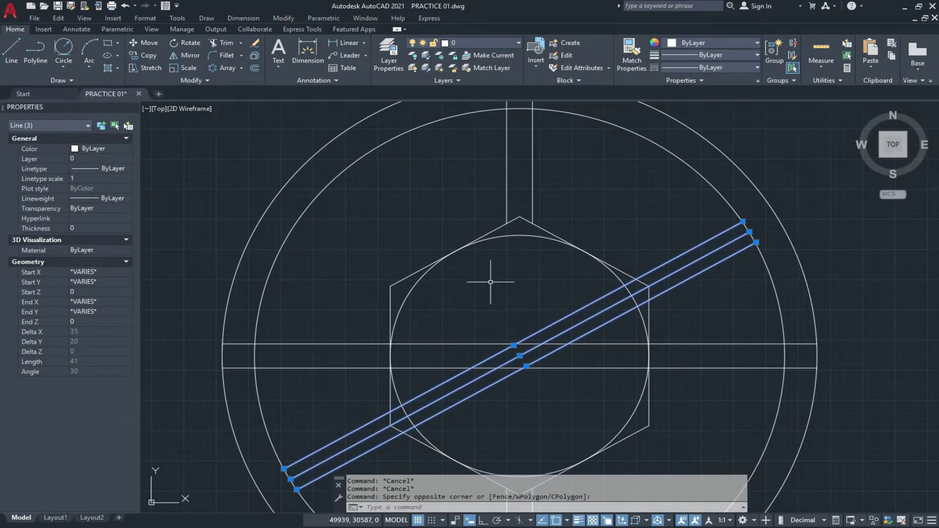
pyautogui.press('Return')
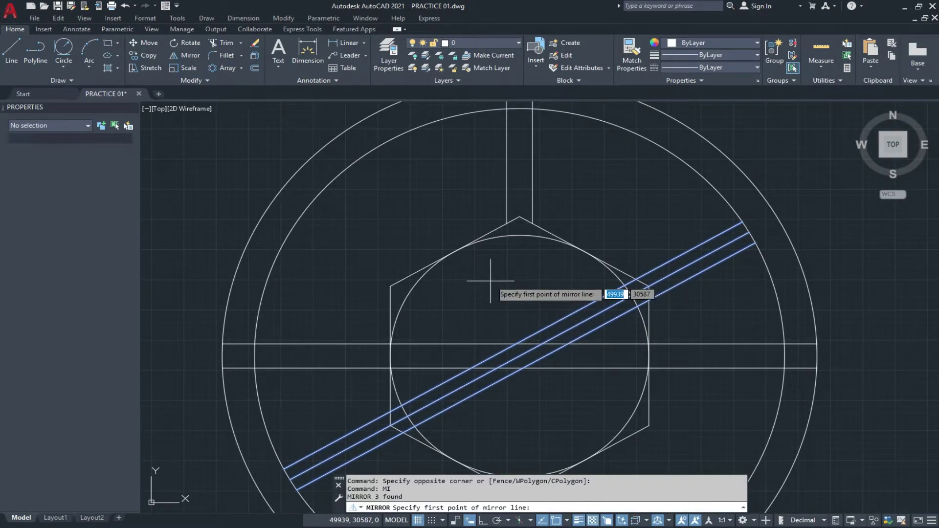
pyautogui.scroll(-1, 495, 274)
pyautogui.click(515, 340)
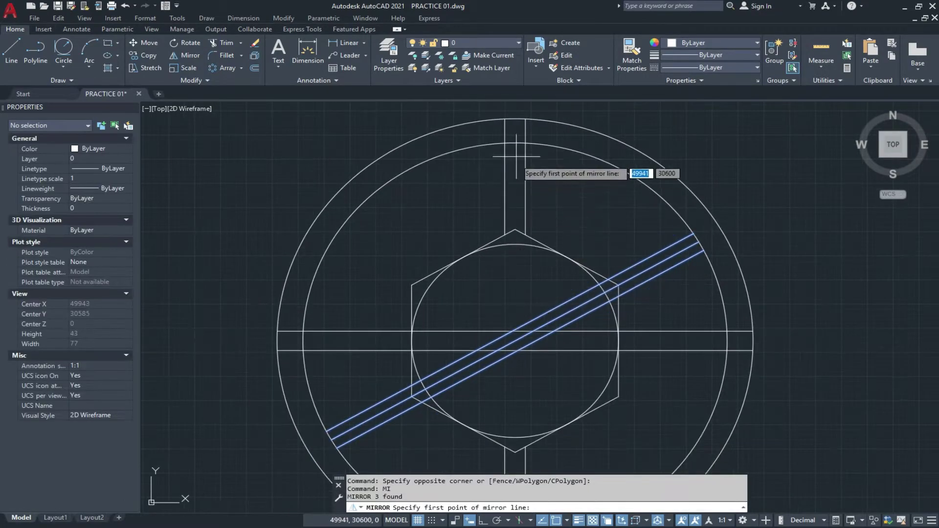
pyautogui.click(515, 119)
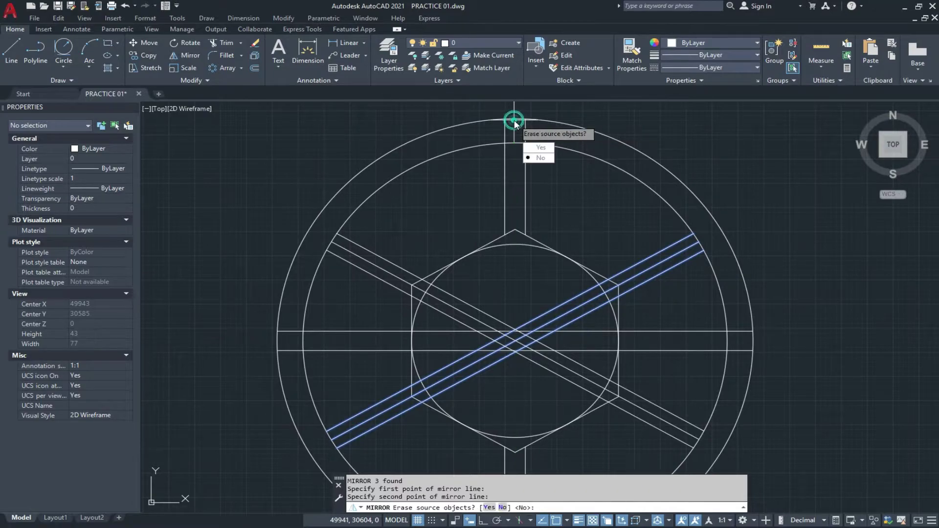
pyautogui.click(540, 158)
pyautogui.scroll(-2, 429, 163)
pyautogui.scroll(3, 499, 234)
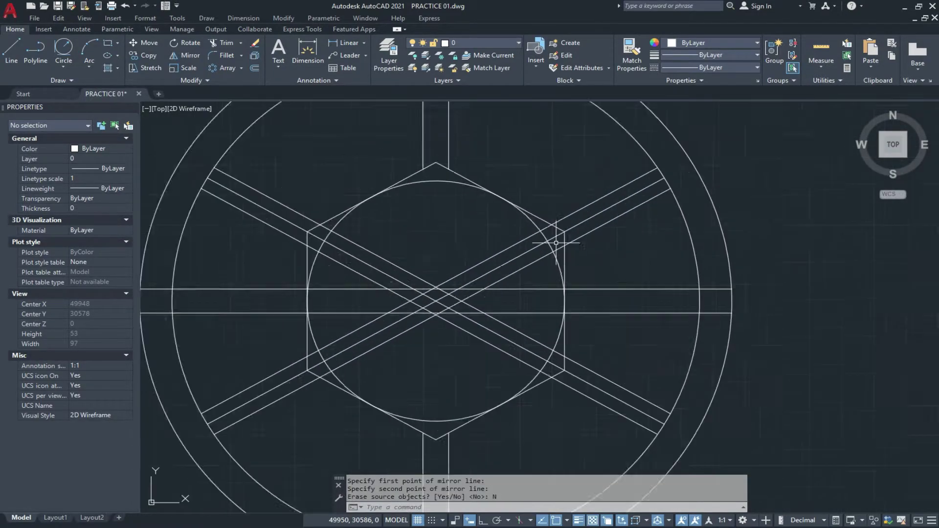
# Trim the two outer 30° lines between the hexagon and its inscribed circle at the upper-right corner
pyautogui.scroll(5, 556, 243)
pyautogui.press('Escape')
pyautogui.write('t')
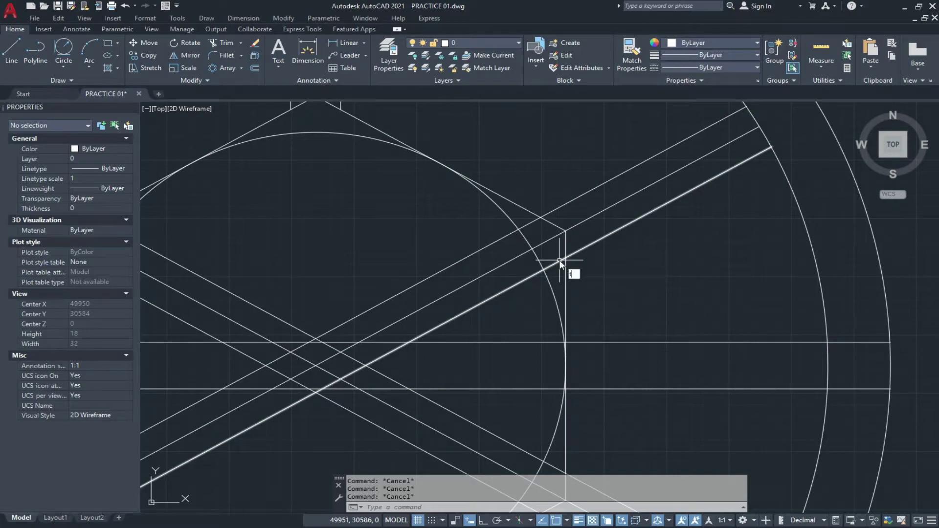
pyautogui.write('r')
pyautogui.press('Return')
pyautogui.press('Return')
pyautogui.click(557, 264)
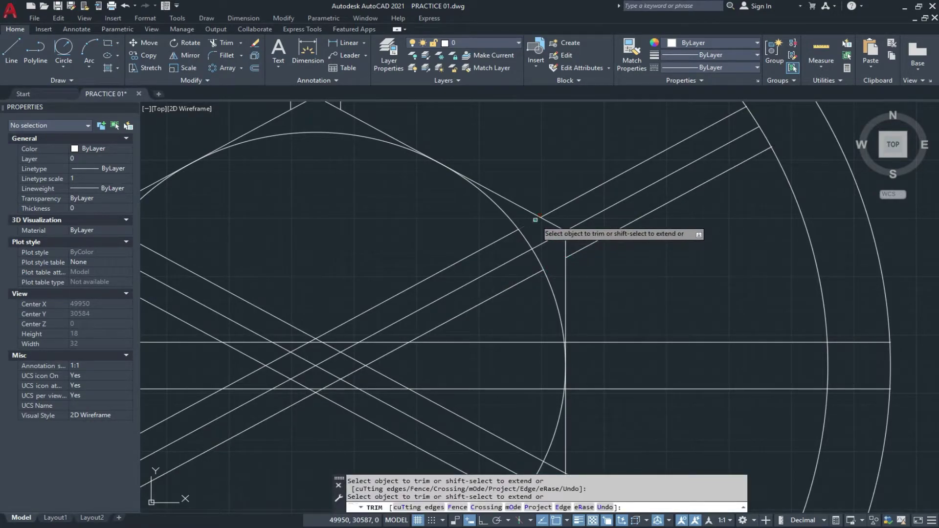
# Erase the centre line of the rising 30° spoke
pyautogui.press('Escape')
pyautogui.write('e')
pyautogui.press('Return')
# Trim the outer diagonal spoke lines between the hexagon and inscribed circle at the lower-left, lower-right and upper-left corners
pyautogui.scroll(-3, 562, 251)
pyautogui.moveTo(562, 251)
pyautogui.mouseDown(button='middle')
pyautogui.moveTo(606, 203)
pyautogui.moveTo(524, 249)
pyautogui.mouseUp(button='middle')
pyautogui.scroll(4, 325, 342)
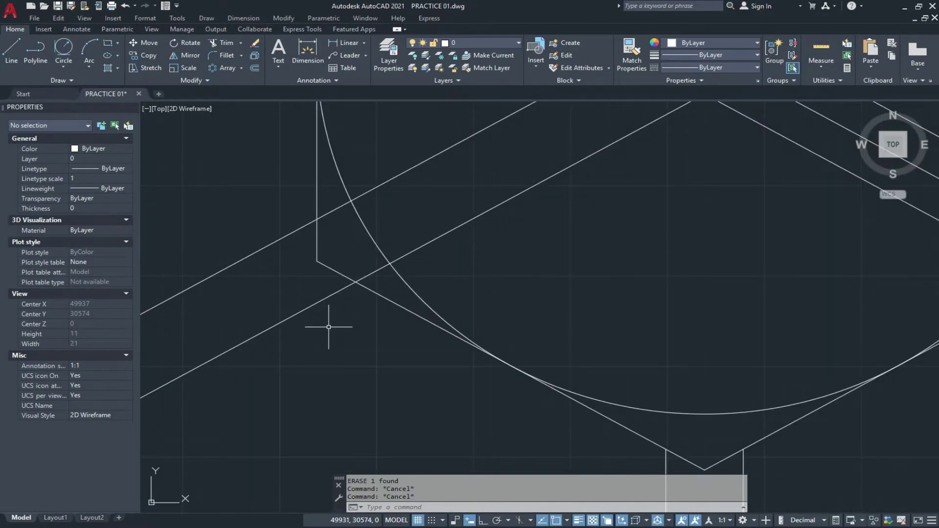
pyautogui.write('tr')
pyautogui.press('Return')
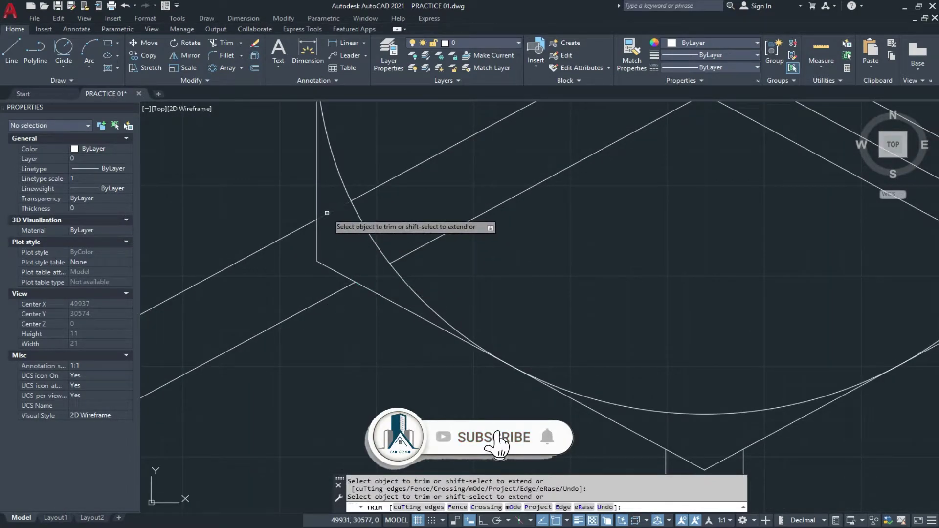
pyautogui.scroll(-3, 327, 213)
pyautogui.scroll(4, 562, 329)
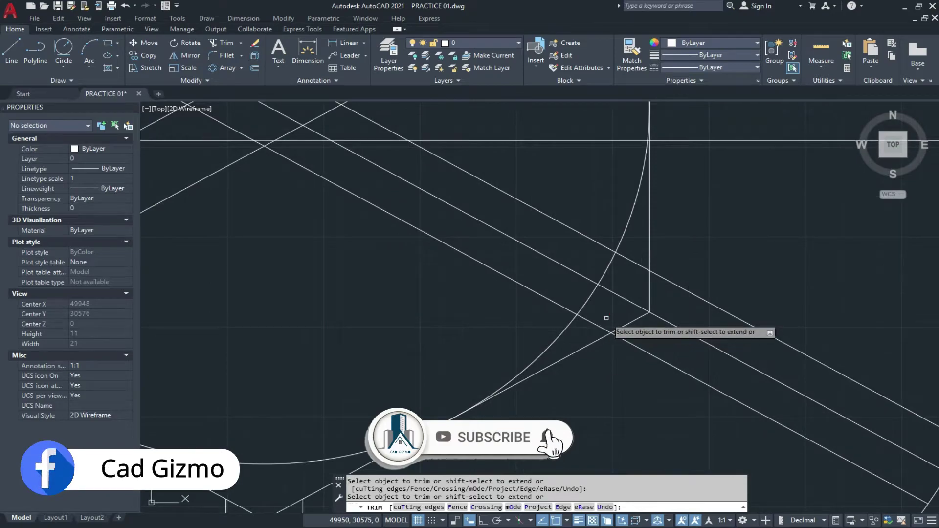
pyautogui.scroll(-5, 643, 313)
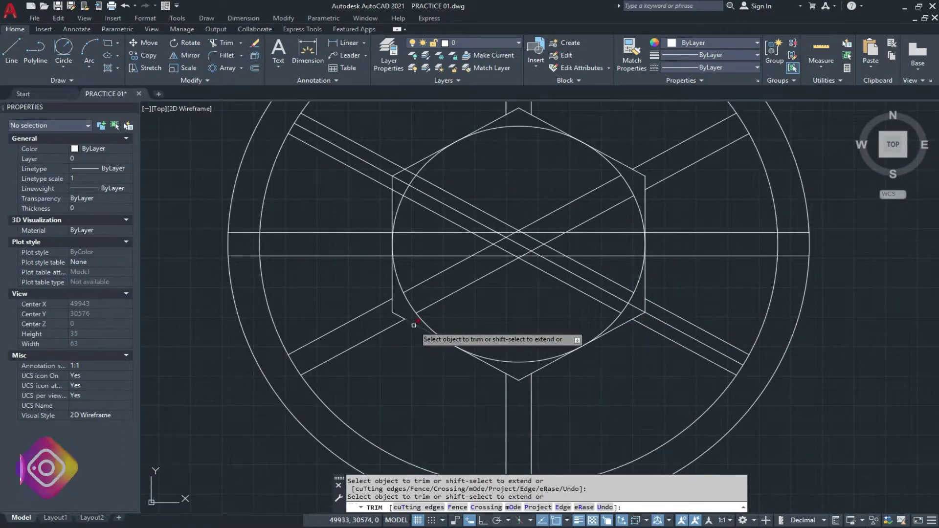
pyautogui.scroll(4, 399, 260)
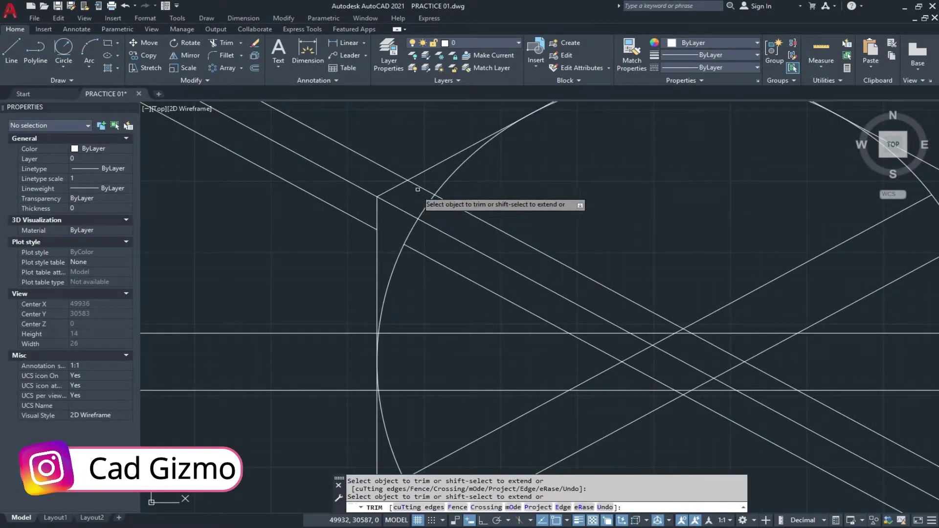
pyautogui.scroll(-3, 416, 220)
pyautogui.scroll(2, 388, 293)
pyautogui.press('Escape')
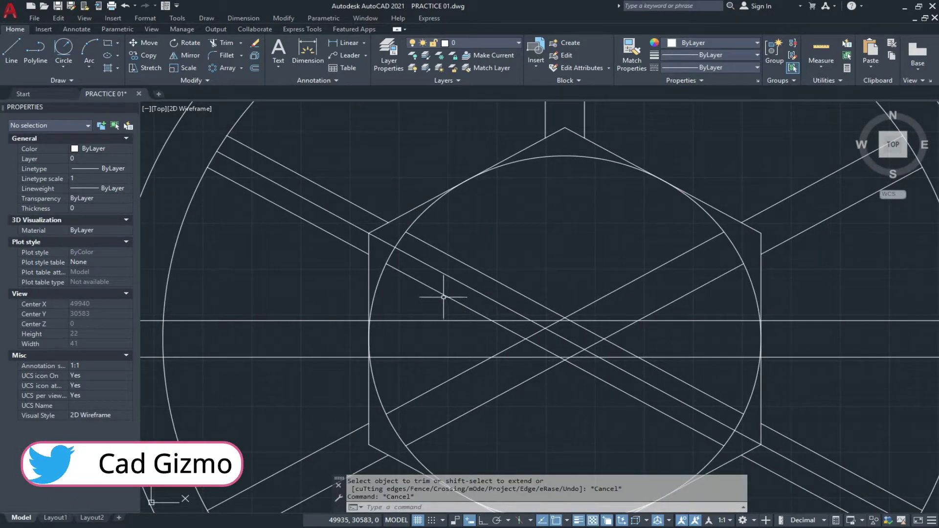
# Erase the four outer diagonal line segments left inside the hexagon's inscribed circle
pyautogui.click(442, 293)
pyautogui.press('e')
pyautogui.press('Return')
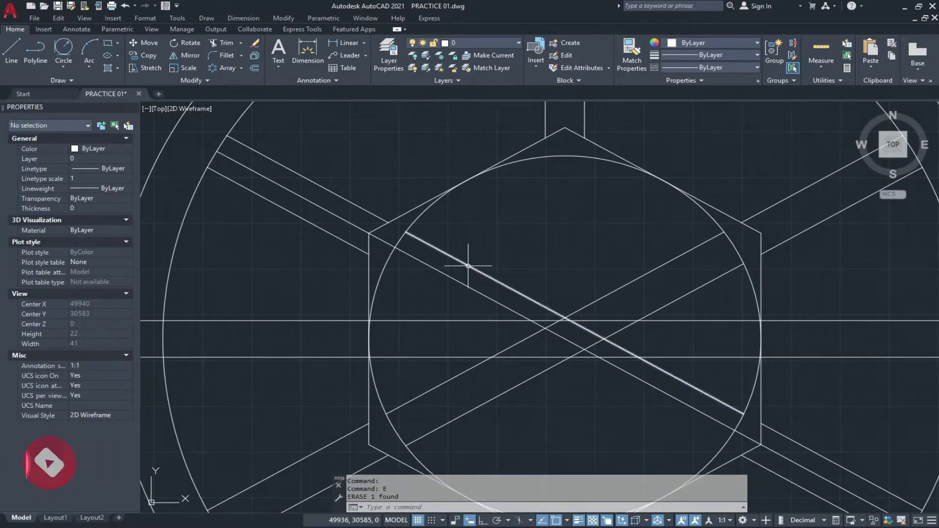
pyautogui.click(469, 267)
pyautogui.press('Delete')
pyautogui.click(692, 282)
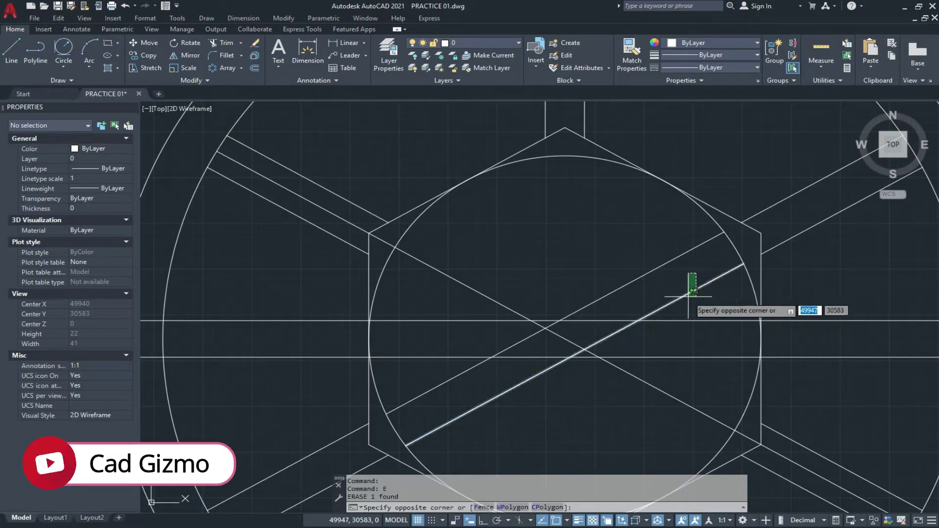
pyautogui.click(663, 247)
pyautogui.click(650, 273)
pyautogui.press('e')
pyautogui.press('Return')
pyautogui.scroll(-3, 520, 300)
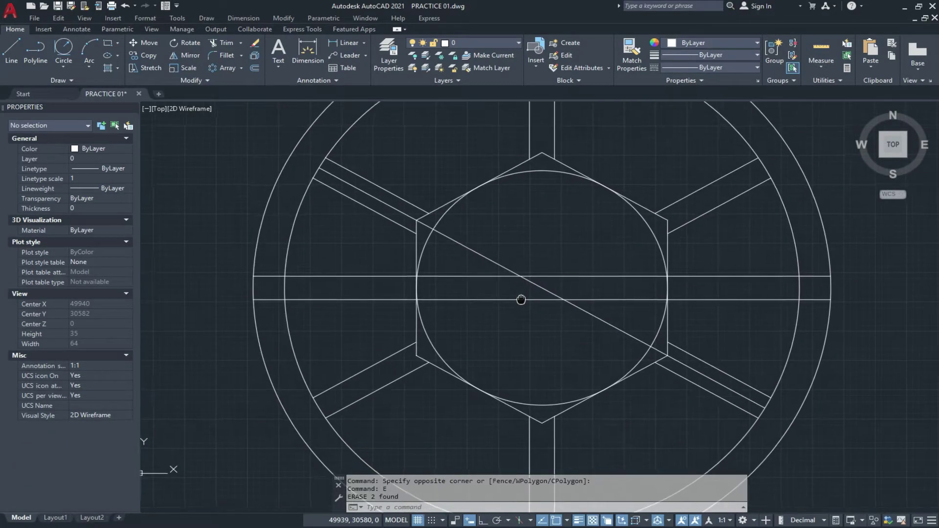
# Erase the centre line of the mirrored diagonal spoke
pyautogui.click(603, 329)
pyautogui.press('e')
pyautogui.press('Return')
# Trim the two horizontal lines between the inner and outer rim circles on the wheel's left side
pyautogui.scroll(-3, 561, 322)
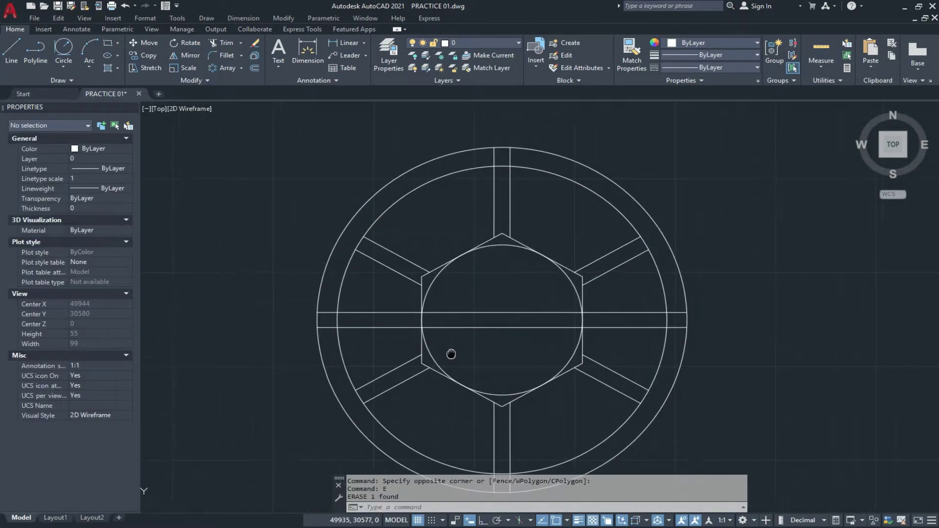
pyautogui.scroll(3, 380, 337)
pyautogui.moveTo(378, 337); pyautogui.dragTo(360, 344, button='middle')
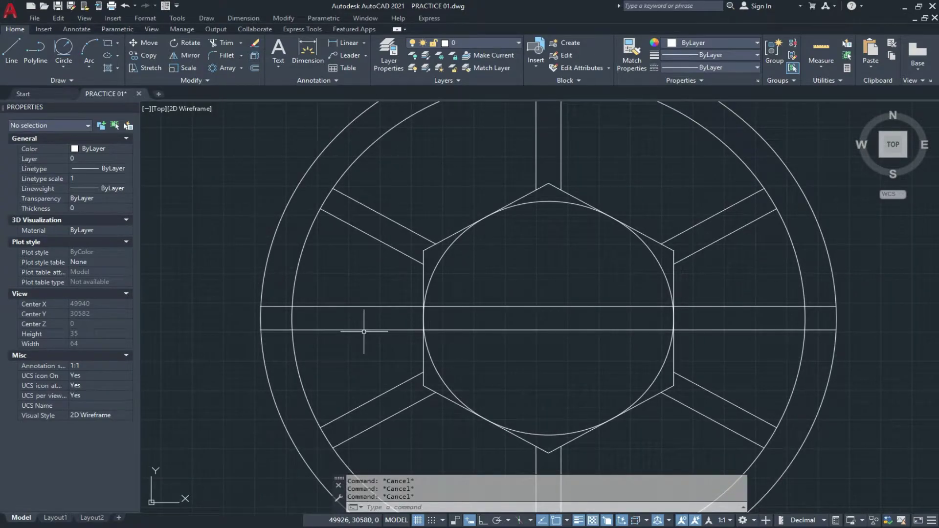
pyautogui.scroll(2, 267, 315)
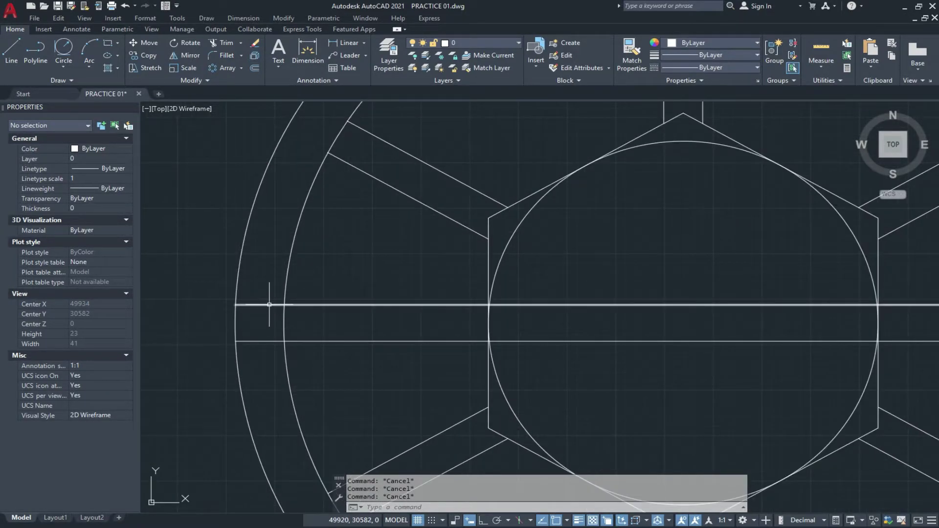
pyautogui.press('Return')
pyautogui.click(279, 273)
pyautogui.click(248, 376)
pyautogui.scroll(-3, 249, 374)
pyautogui.moveTo(304, 357)
pyautogui.mouseDown(button='middle')
pyautogui.moveTo(305, 333)
pyautogui.moveTo(313, 380)
pyautogui.mouseUp(button='middle')
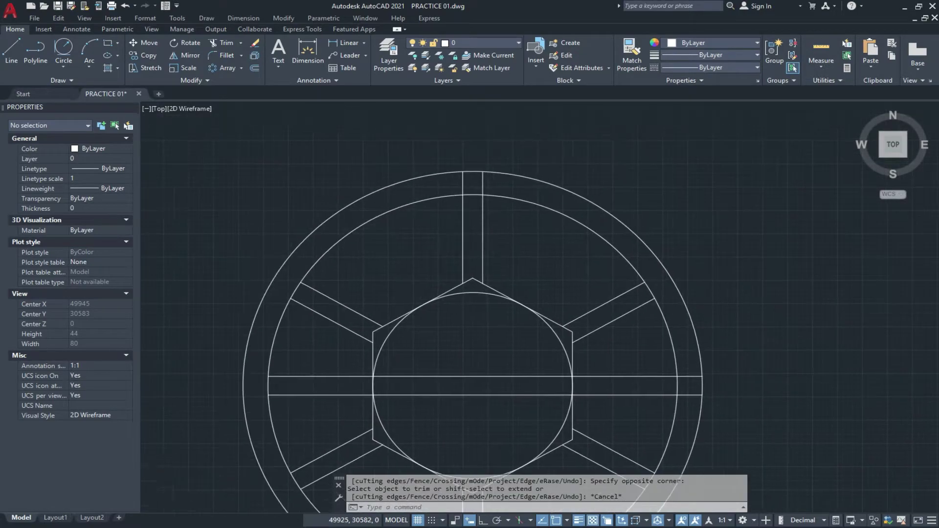
# Trim the upper vertical spoke lines between the inner and outer rim circles
pyautogui.scroll(2, 490, 201)
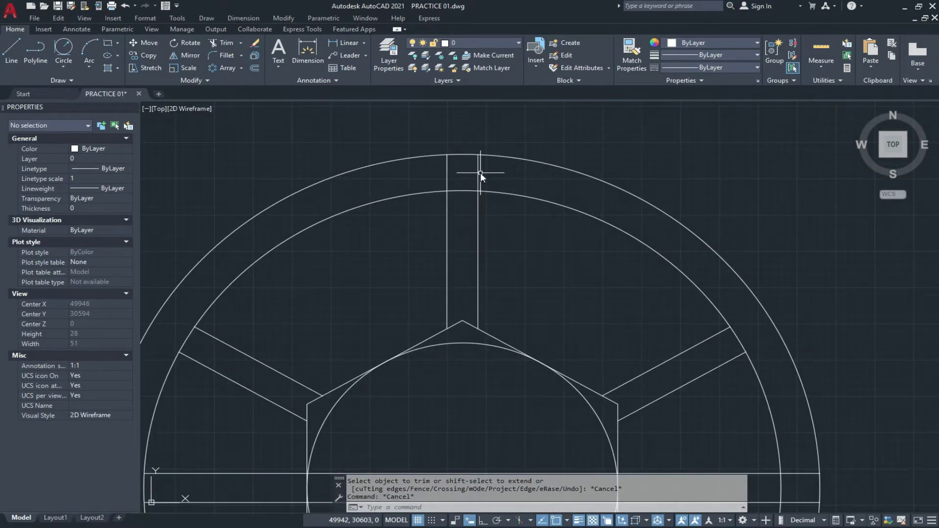
pyautogui.press('Return')
pyautogui.click(492, 181)
pyautogui.click(430, 168)
# Trim the two horizontal lines between the inner and outer rim circles on the wheel's right side
pyautogui.scroll(-3, 426, 178)
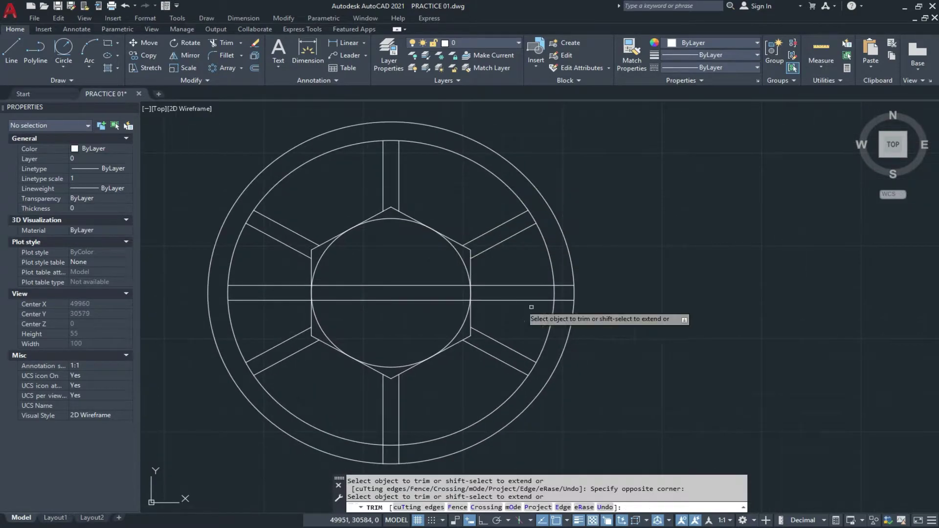
pyautogui.scroll(2, 484, 274)
pyautogui.click(593, 252)
pyautogui.click(566, 306)
pyautogui.scroll(-3, 566, 294)
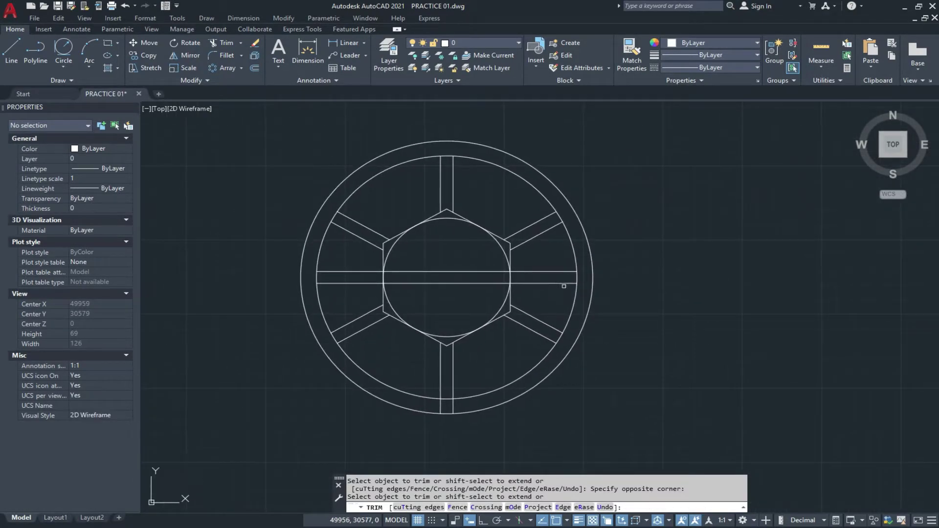
pyautogui.press('Escape')
pyautogui.press('Escape')
pyautogui.press('Escape')
# Trim the lower vertical spoke lines between the inner and outer rim circles
pyautogui.scroll(3, 442, 404)
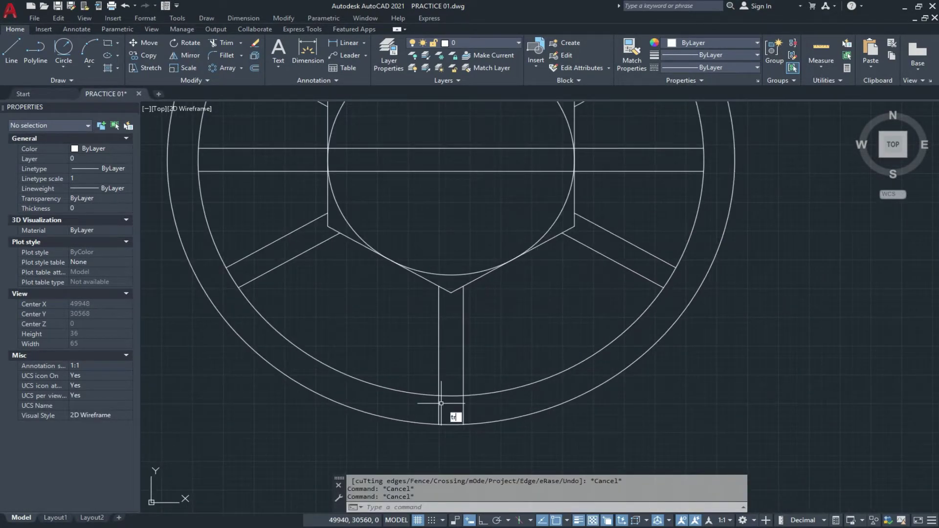
pyautogui.press('Return')
pyautogui.click(464, 409)
pyautogui.click(448, 412)
pyautogui.click(421, 416)
pyautogui.press('Escape')
pyautogui.press('Escape')
# Check the reference image, then draw a circle of radius 5 centred where the lower vertical spoke meets the inner rim circle
pyautogui.hotkey('alt', 'Tab')
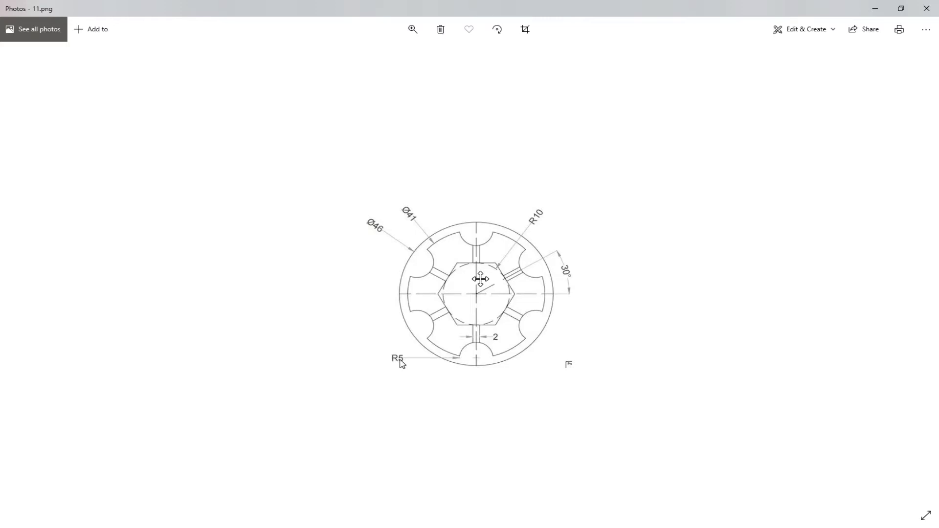
pyautogui.hotkey('alt', 'Tab')
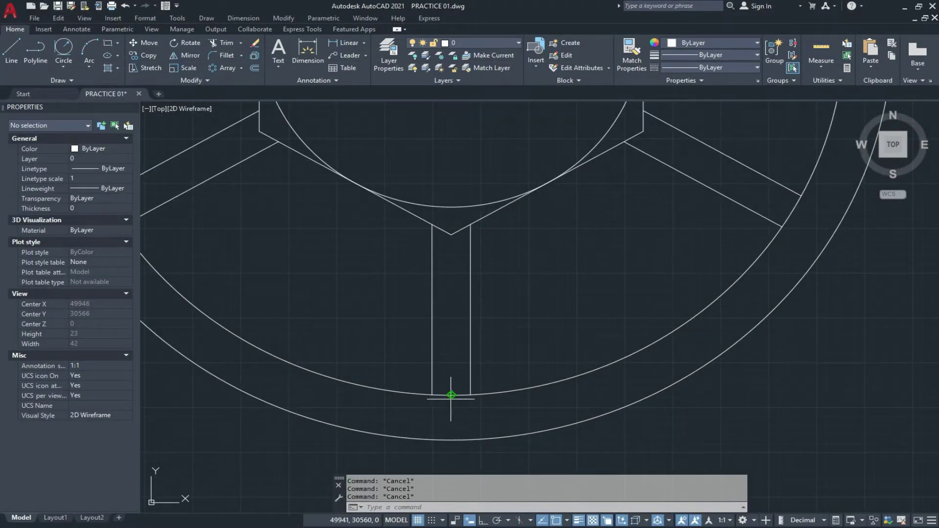
pyautogui.write('c')
pyautogui.press('Return')
pyautogui.click(451, 395)
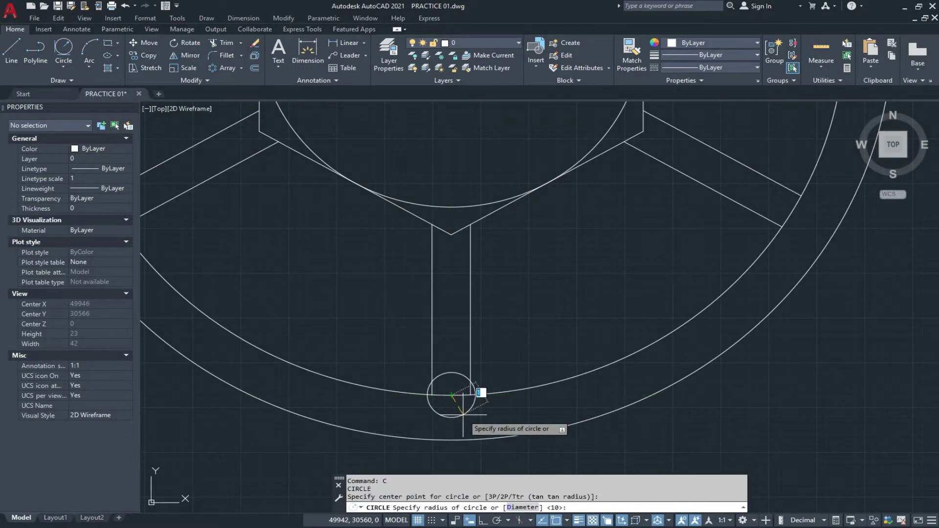
pyautogui.write('5')
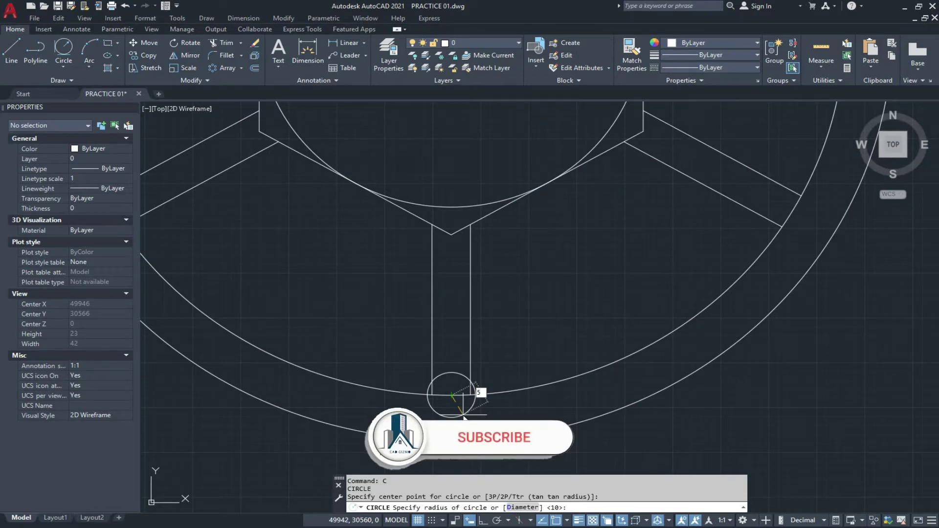
pyautogui.press('Return')
pyautogui.press('Escape')
pyautogui.press('Escape')
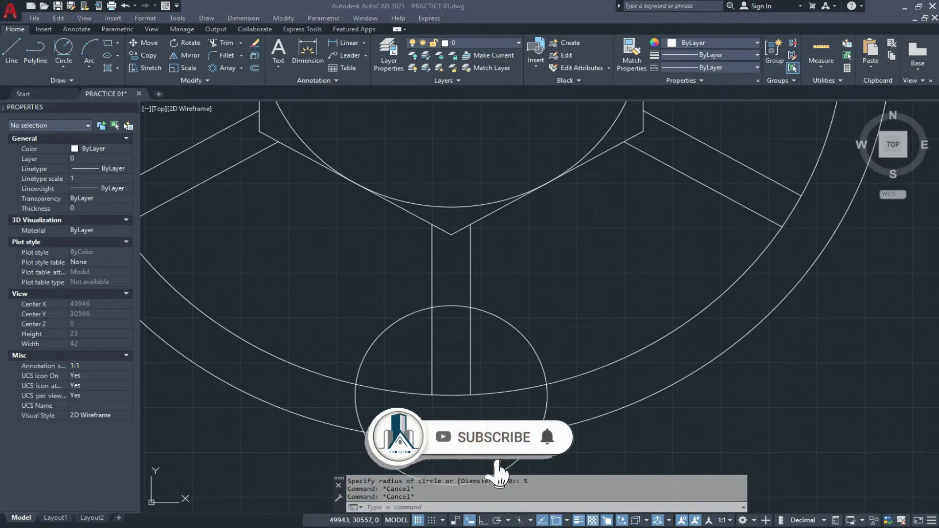
# Trim the lower vertical spoke lines inside the radius 5 circle
pyautogui.hotkey('alt', 'Tab')
pyautogui.hotkey('alt', 'Tab')
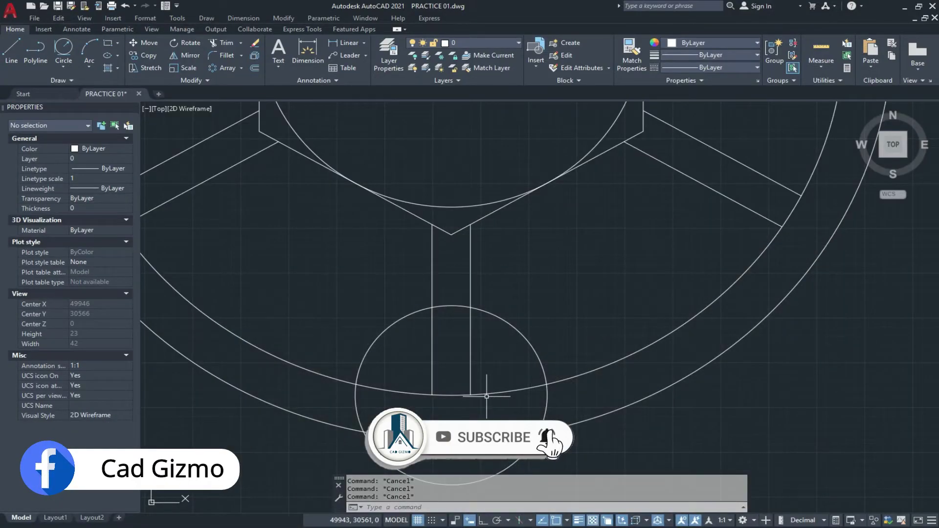
pyautogui.write('tr')
pyautogui.press('Return')
pyautogui.click(494, 309)
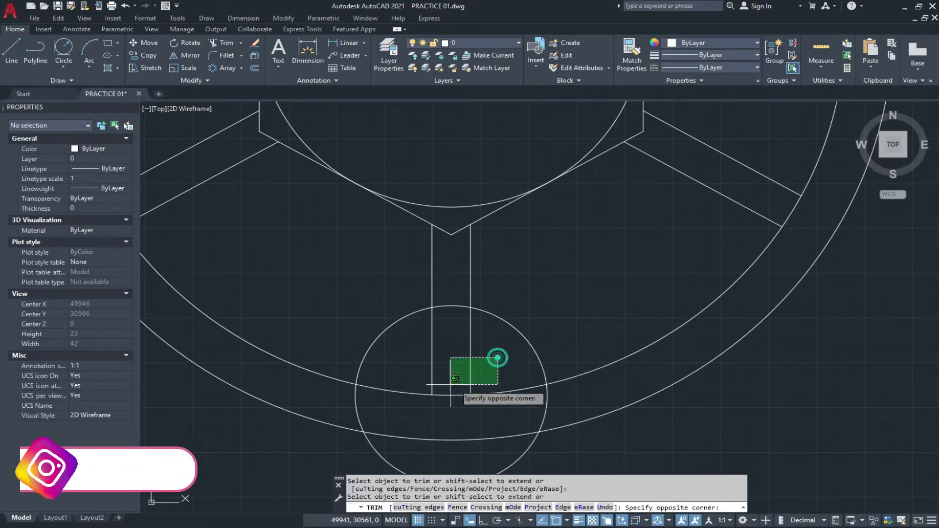
pyautogui.click(422, 377)
pyautogui.press('Escape')
# Compare with the reference image and trim the parts of the radius 5 circle outside the inner rim circle
pyautogui.hotkey('alt', 'Tab')
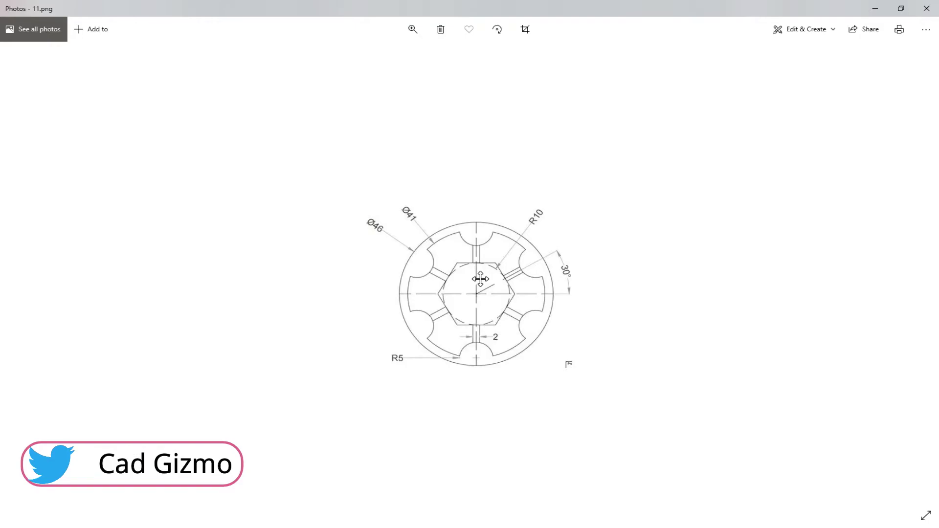
pyautogui.hotkey('alt', 'Tab')
pyautogui.press('Return')
pyautogui.press('Return')
pyautogui.click(530, 448)
pyautogui.click(546, 409)
pyautogui.click(356, 402)
pyautogui.scroll(-2, 415, 461)
pyautogui.press('Escape')
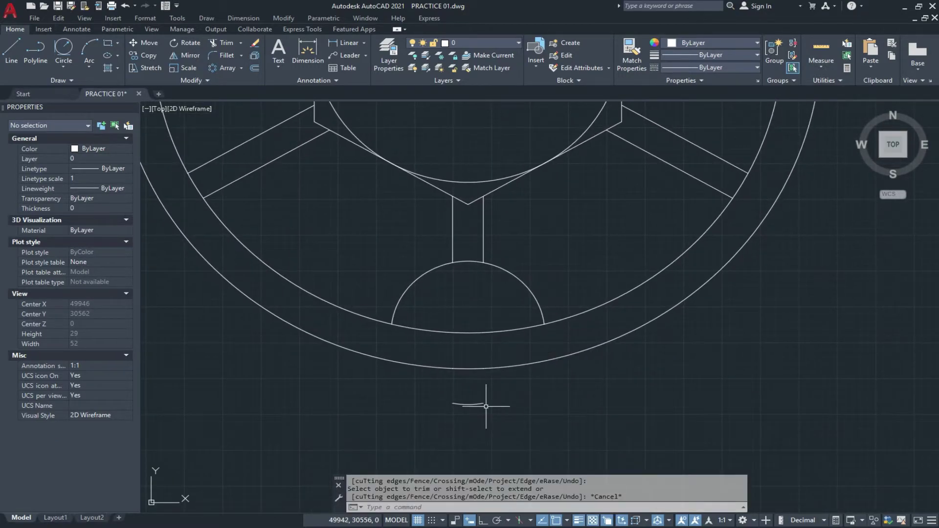
# Erase the leftover short arc below the outer rim circle
pyautogui.click(491, 390)
pyautogui.click(451, 420)
pyautogui.write('e')
pyautogui.press('space')
pyautogui.press('Escape')
pyautogui.moveTo(458, 357); pyautogui.dragTo(426, 377, button='middle')
pyautogui.click(424, 374)
pyautogui.click(488, 435)
pyautogui.write('e')
pyautogui.press('space')
pyautogui.scroll(-1, 470, 419)
pyautogui.moveTo(468, 420); pyautogui.dragTo(460, 445, button='middle')
pyautogui.moveTo(443, 390)
pyautogui.mouseDown(button='middle')
pyautogui.moveTo(444, 424)
pyautogui.moveTo(459, 420)
pyautogui.mouseUp(button='middle')
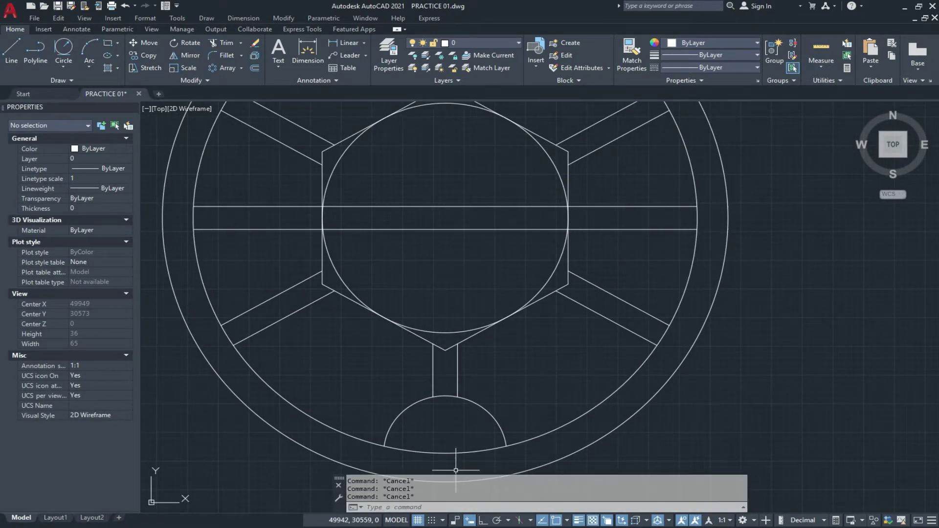
# Check the reference image, then polar-array the lower radius 5 arc around the wheel's centre with 5 items over 360 degrees
pyautogui.hotkey('alt', 'Tab')
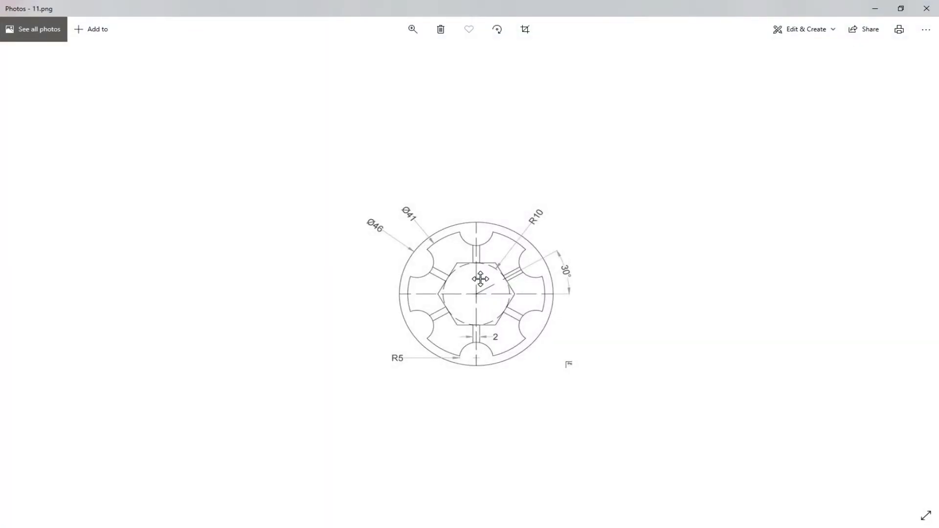
pyautogui.hotkey('alt', 'Tab')
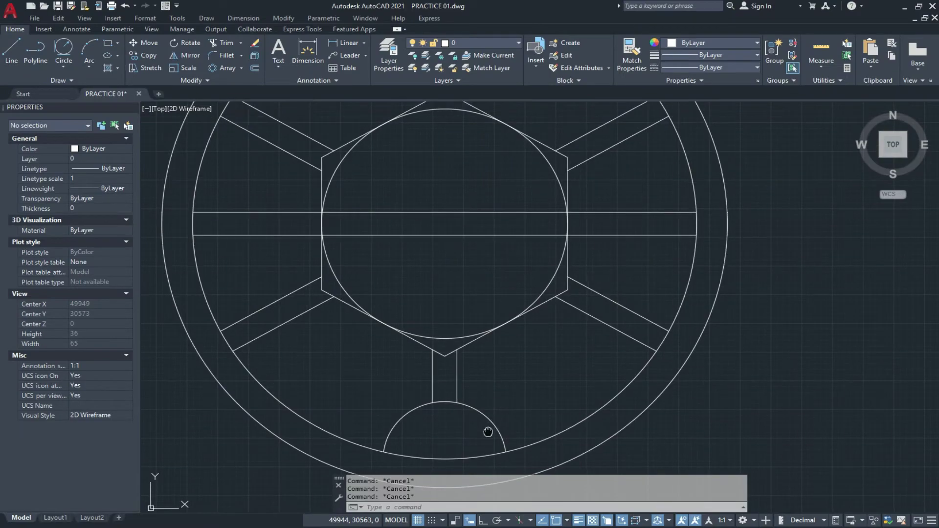
pyautogui.click(484, 417)
pyautogui.moveTo(511, 402); pyautogui.dragTo(526, 386, button='middle')
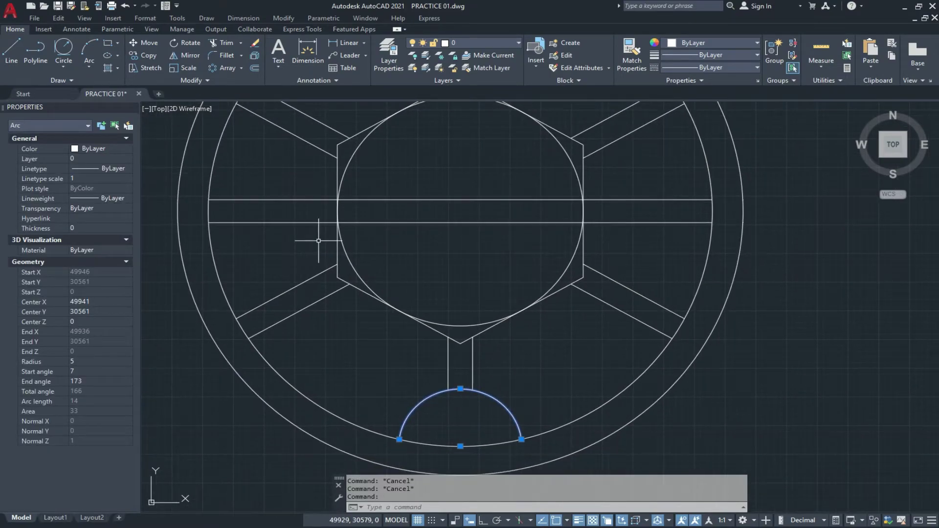
pyautogui.click(219, 69)
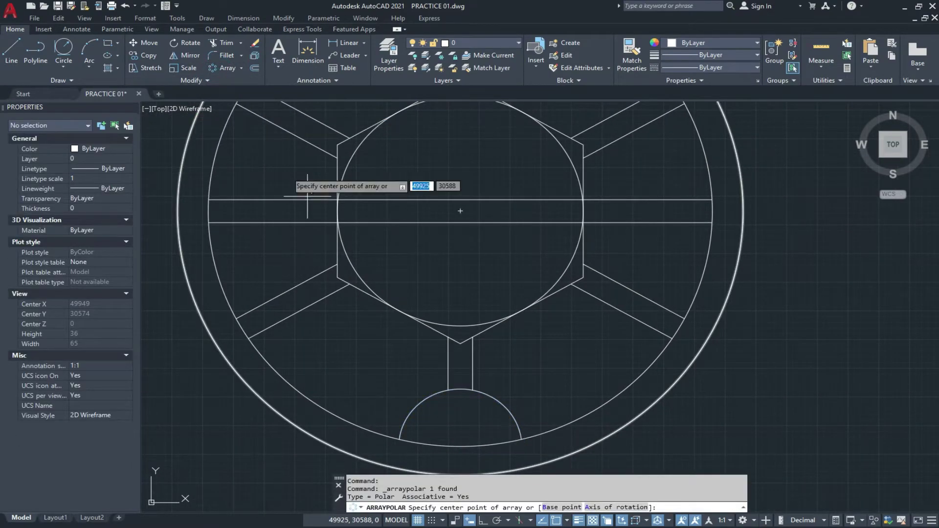
pyautogui.click(460, 211)
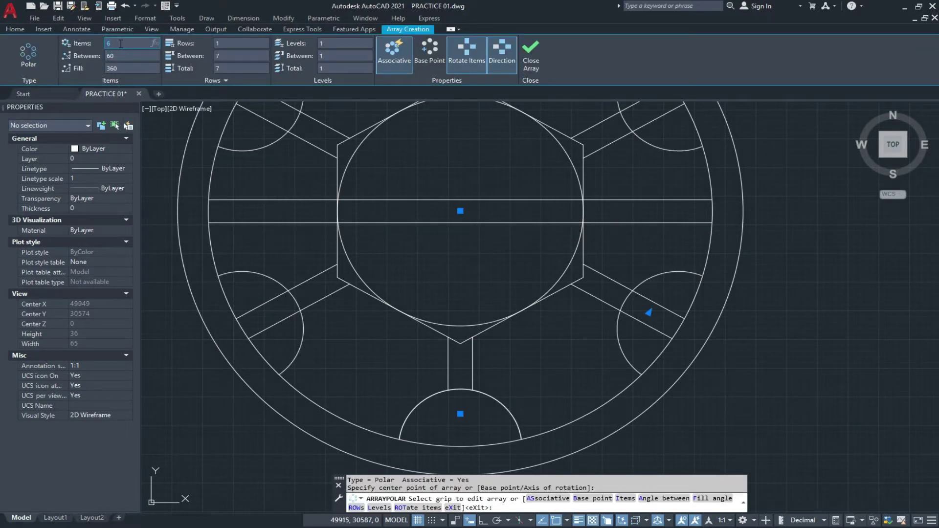
pyautogui.press('Return')
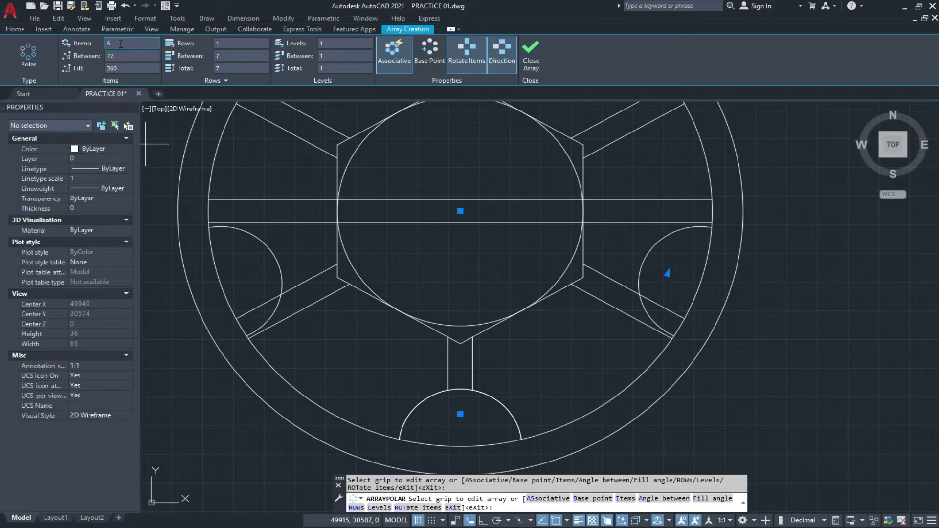
pyautogui.click(527, 62)
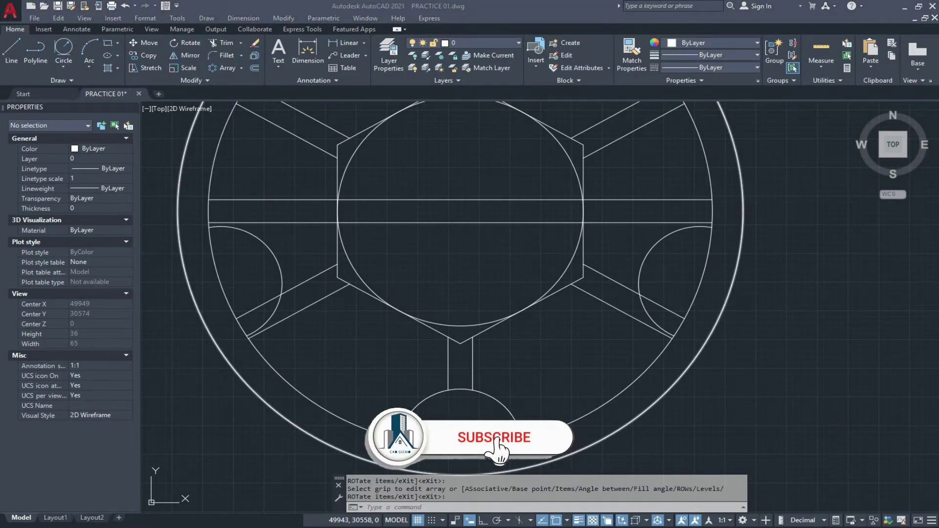
# Recheck the reference image and set the arc array's item count to 6
pyautogui.hotkey('alt', 'Tab')
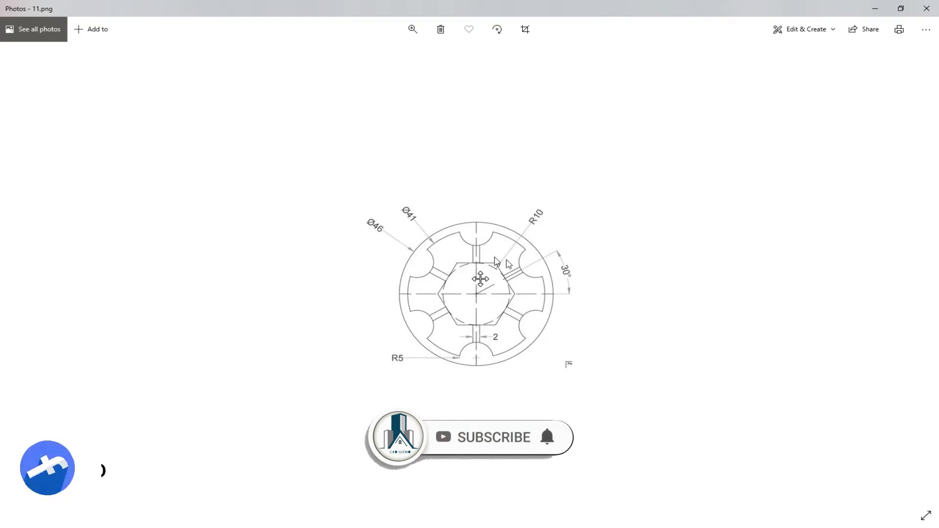
pyautogui.hotkey('alt', 'Tab')
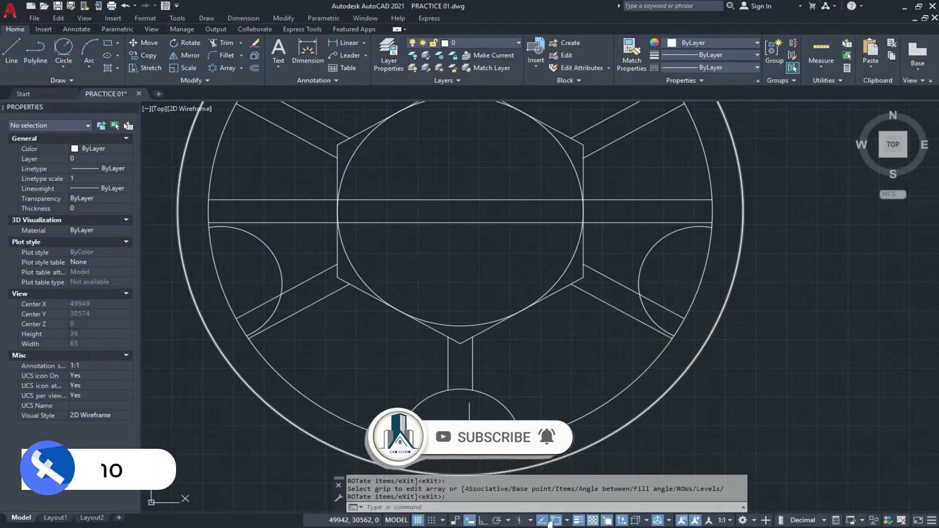
pyautogui.click(487, 394)
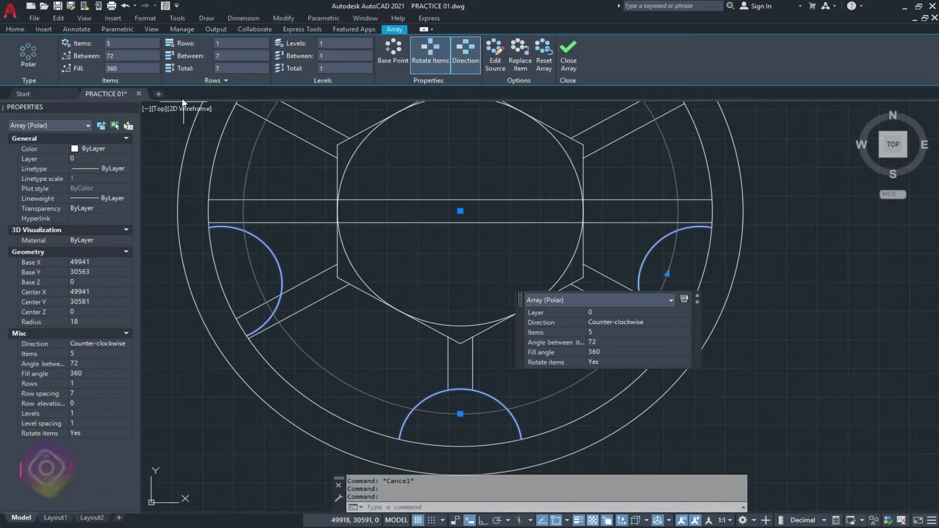
pyautogui.click(130, 42)
pyautogui.write('6')
pyautogui.press('Return')
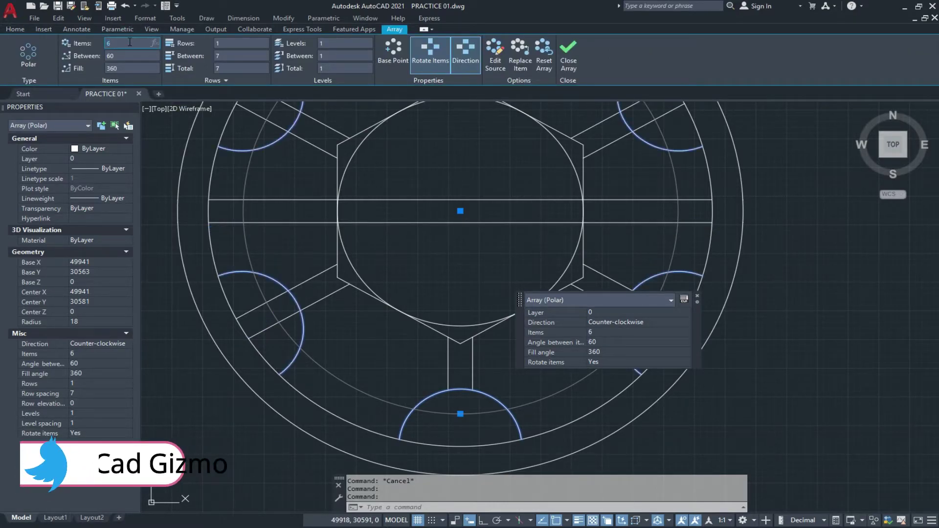
pyautogui.scroll(-3, 146, 112)
pyautogui.press('Escape')
pyautogui.scroll(1, 444, 195)
pyautogui.press('Escape')
# Trim the top and upper-left spoke lines inside their radius 5 arcs
pyautogui.scroll(3, 453, 178)
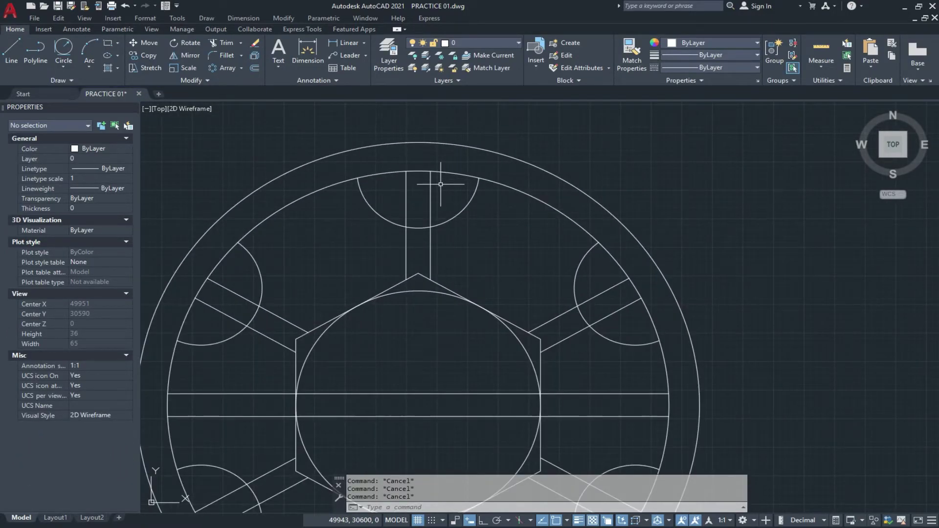
pyautogui.press('Return')
pyautogui.scroll(-3, 443, 181)
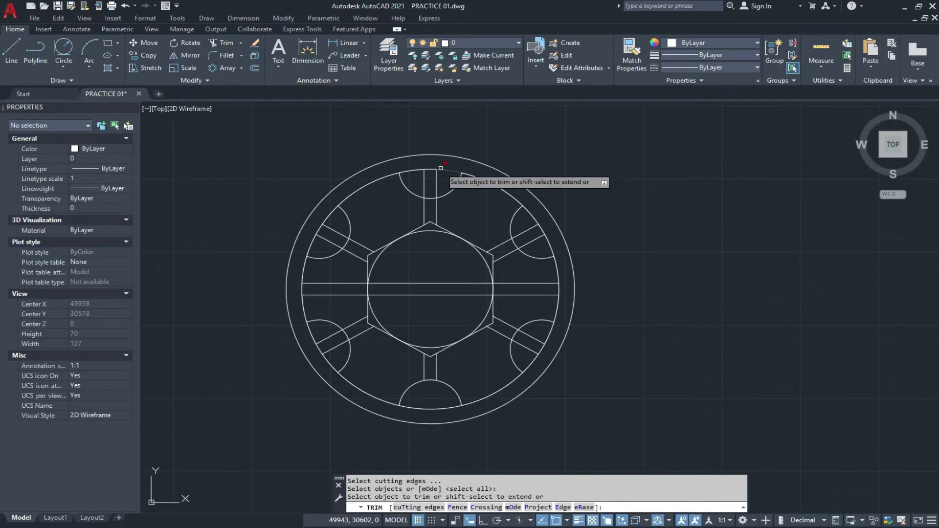
pyautogui.scroll(4, 437, 171)
pyautogui.click(443, 185)
pyautogui.click(392, 206)
pyautogui.scroll(-3, 401, 196)
pyautogui.moveTo(382, 219); pyautogui.dragTo(447, 160, button='middle')
pyautogui.scroll(3, 358, 215)
# Trim the lower-left and lower-right spoke lines inside their radius 5 arcs
pyautogui.scroll(-5, 345, 198)
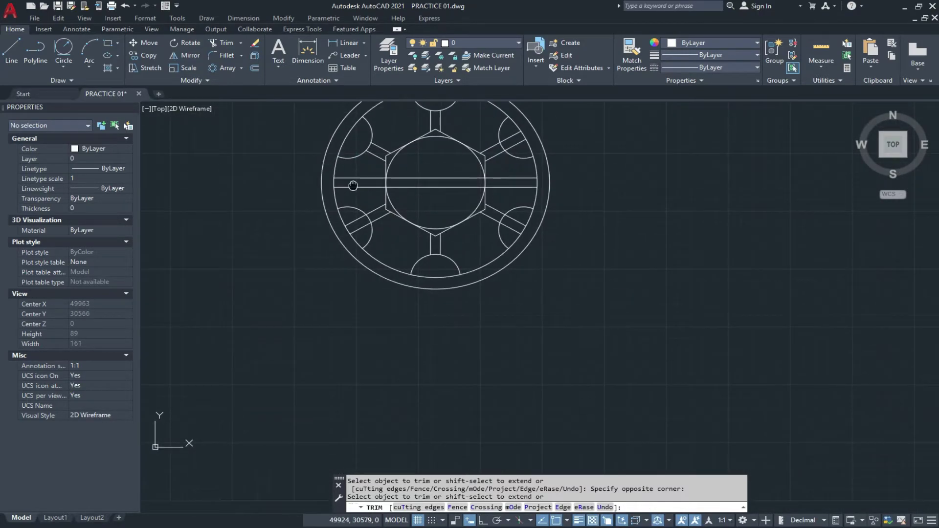
pyautogui.scroll(8, 366, 198)
pyautogui.moveTo(347, 155); pyautogui.dragTo(346, 211)
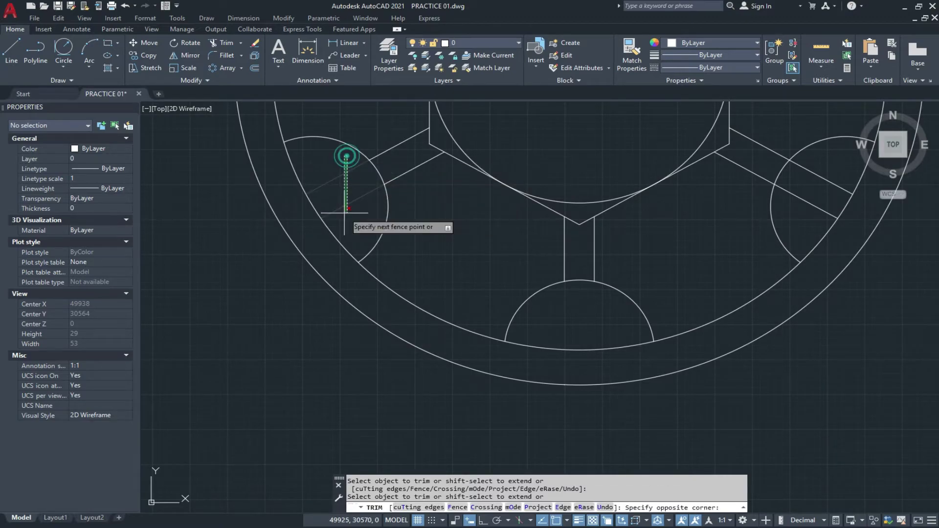
pyautogui.scroll(-4, 340, 219)
pyautogui.scroll(3, 548, 259)
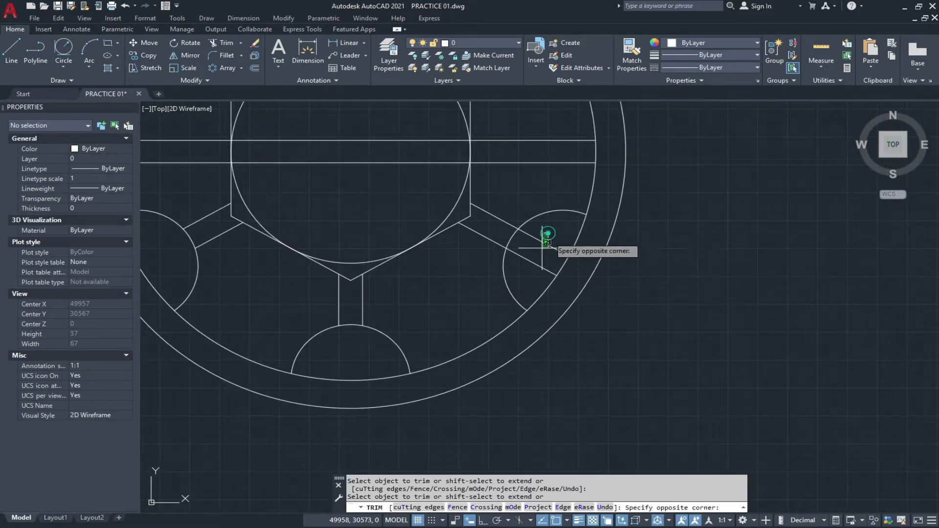
# Trim the upper-right spoke lines inside their radius 5 arc and end the Trim command
pyautogui.scroll(-4, 526, 265)
pyautogui.scroll(4, 538, 205)
pyautogui.click(527, 195)
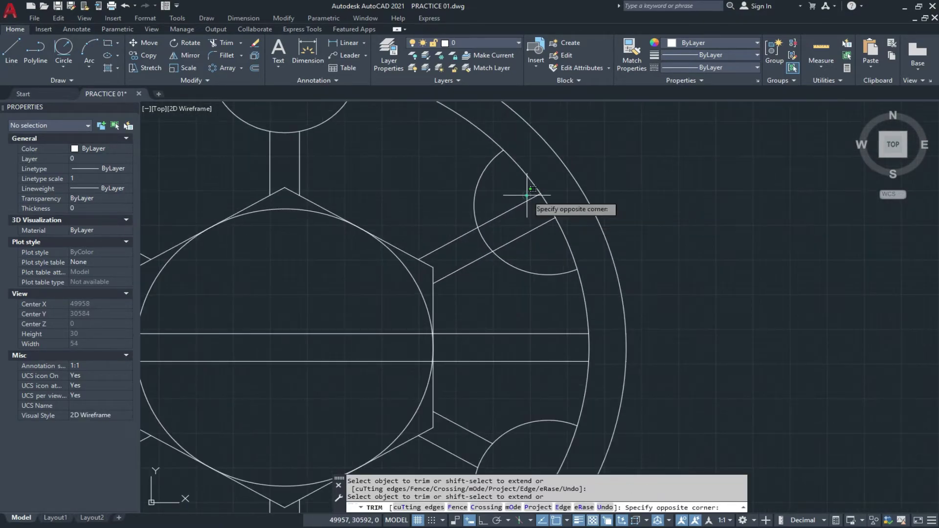
pyautogui.click(526, 241)
pyautogui.scroll(-5, 489, 245)
pyautogui.scroll(1, 451, 255)
pyautogui.moveTo(451, 255); pyautogui.dragTo(485, 256, button='middle')
pyautogui.press('Escape')
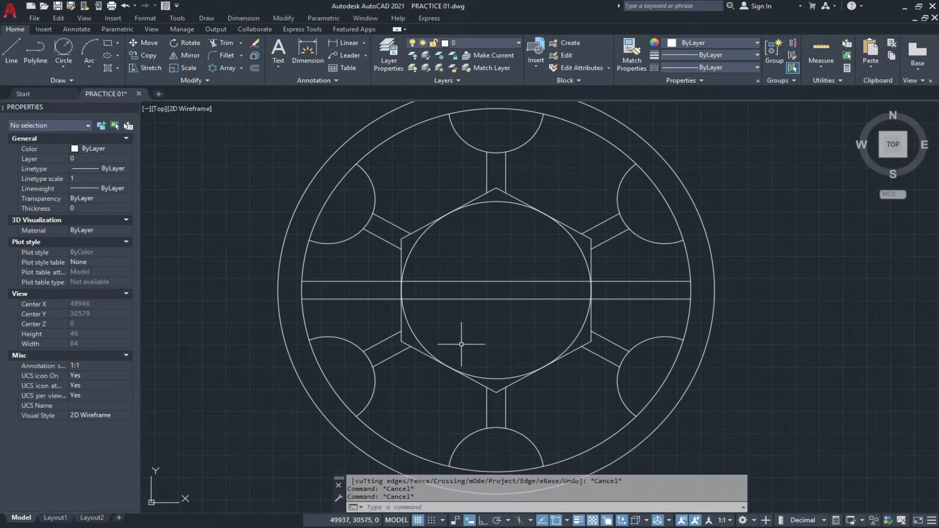
# Compare with the reference image and erase the two horizontal lines crossing the wheel's centre
pyautogui.moveTo(462, 345); pyautogui.dragTo(468, 350, button='middle')
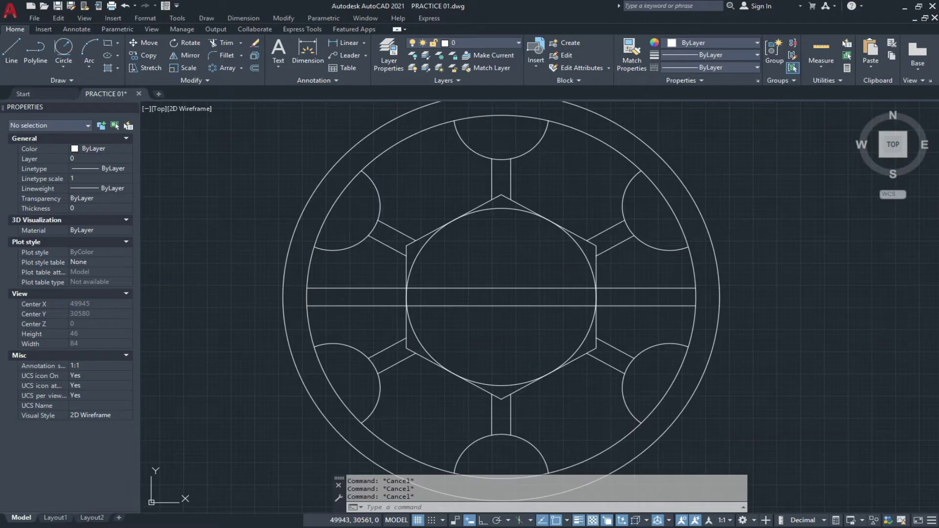
pyautogui.hotkey('alt', 'Tab')
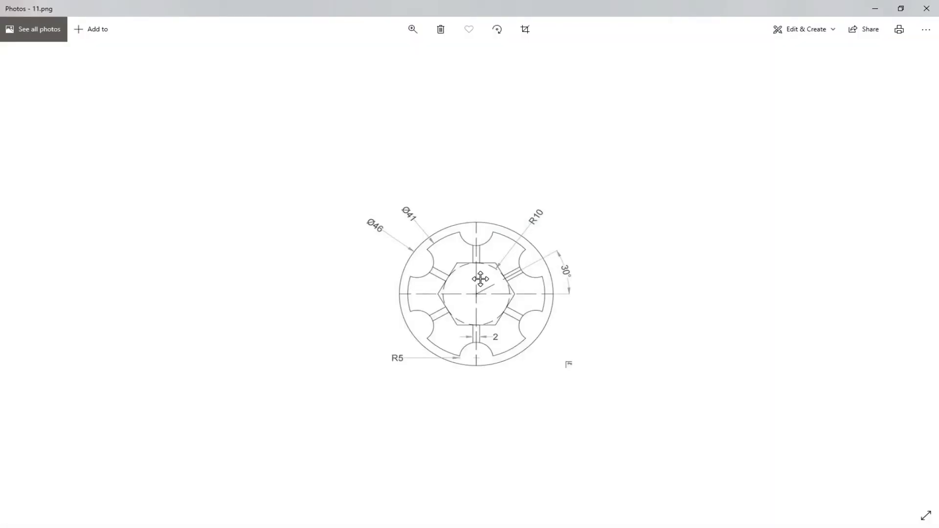
pyautogui.hotkey('alt', 'Tab')
pyautogui.click(652, 291)
pyautogui.press('Delete')
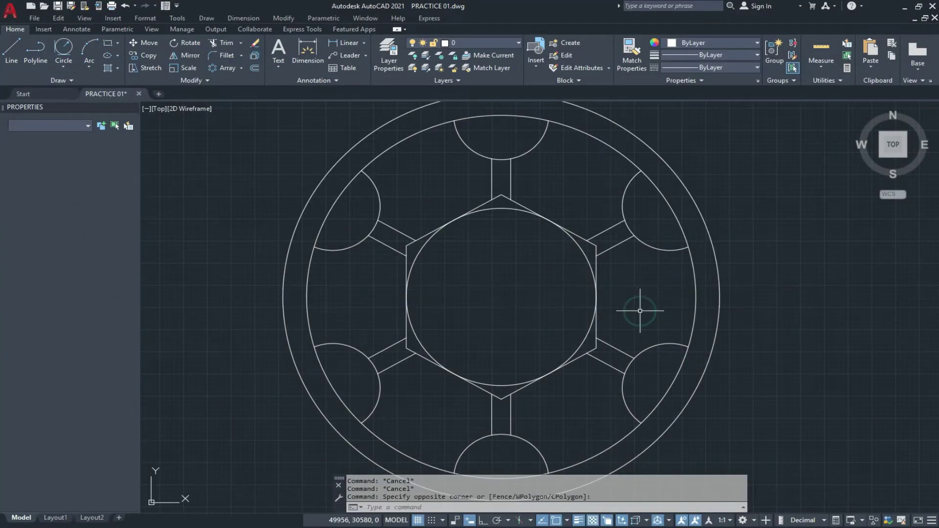
# Compare the arc cutouts at the inner rim circle with the reference image
pyautogui.hotkey('alt', 'Tab')
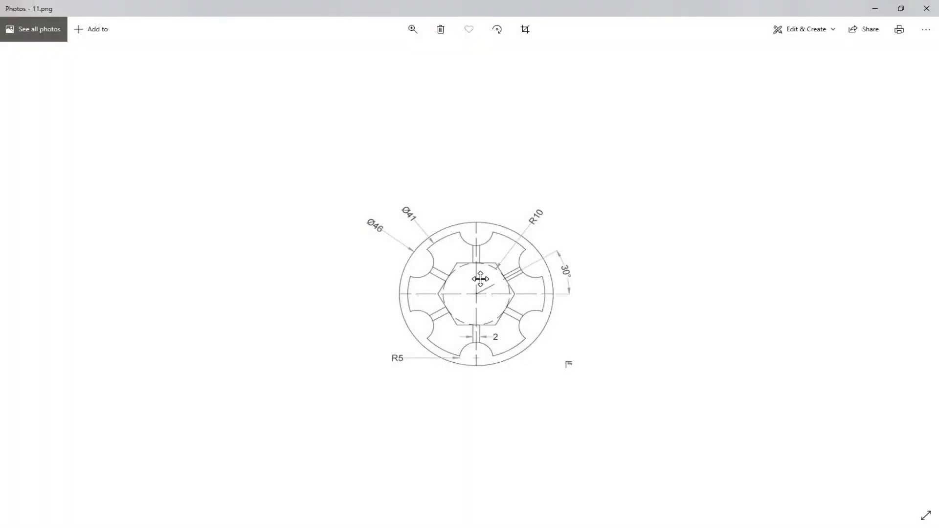
pyautogui.hotkey('alt', 'Tab')
pyautogui.scroll(3, 489, 304)
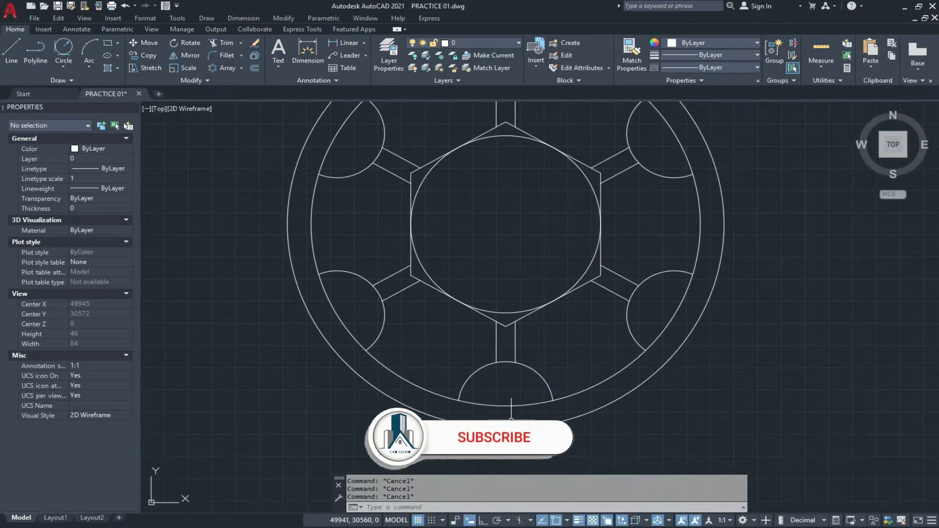